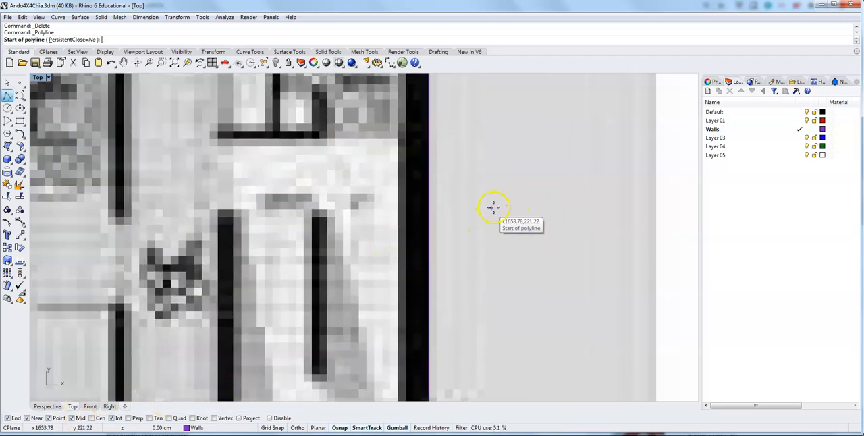
Measure the thickness of the plan's right exterior wall with a temporary polyline started on the outer square's right edge.
scroll(494, 206, "down", 5)
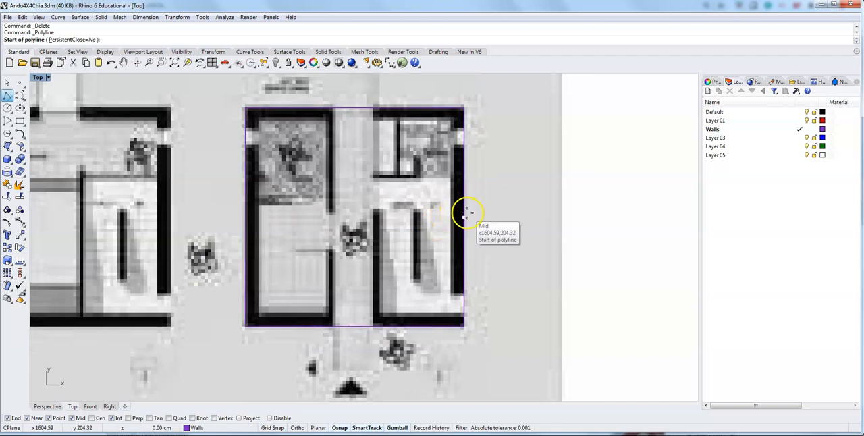
scroll(466, 214, "up", 5)
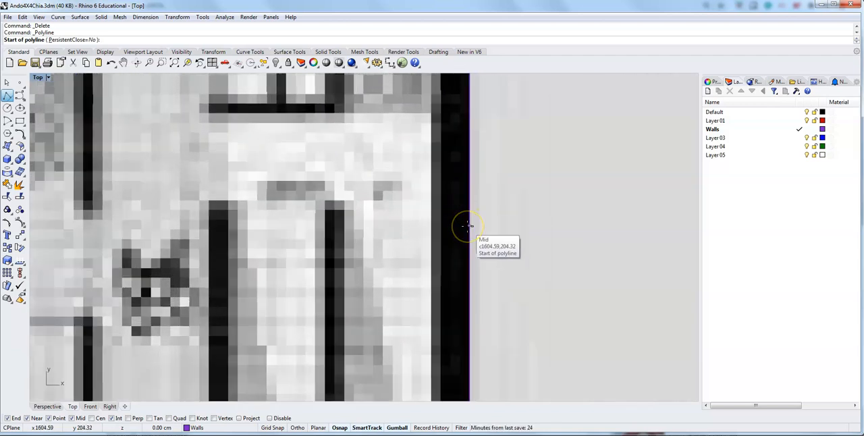
left_click(469, 225)
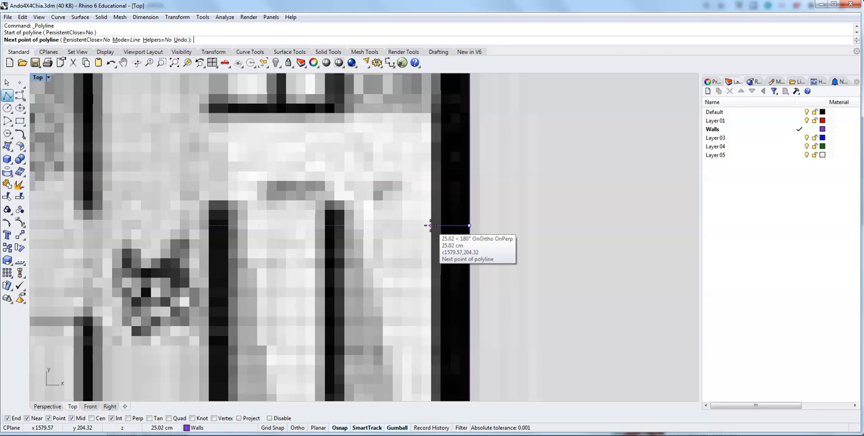
key("Escape")
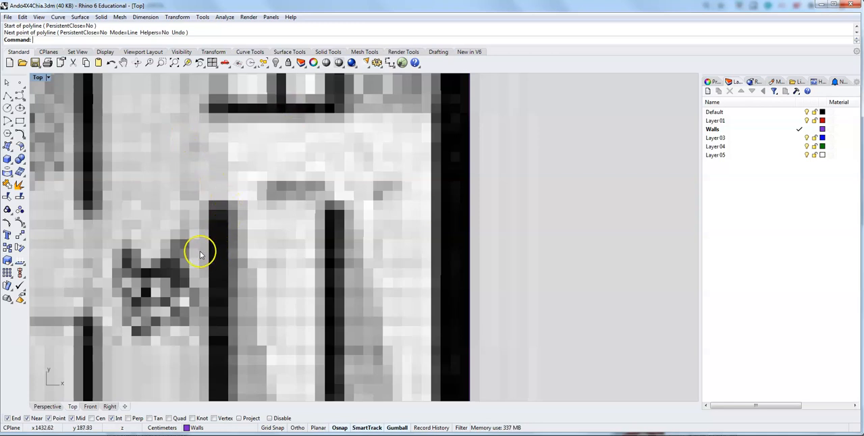
Measure the thickness of the interior wall on the corridor's right side with a temporary polyline.
left_click(8, 97)
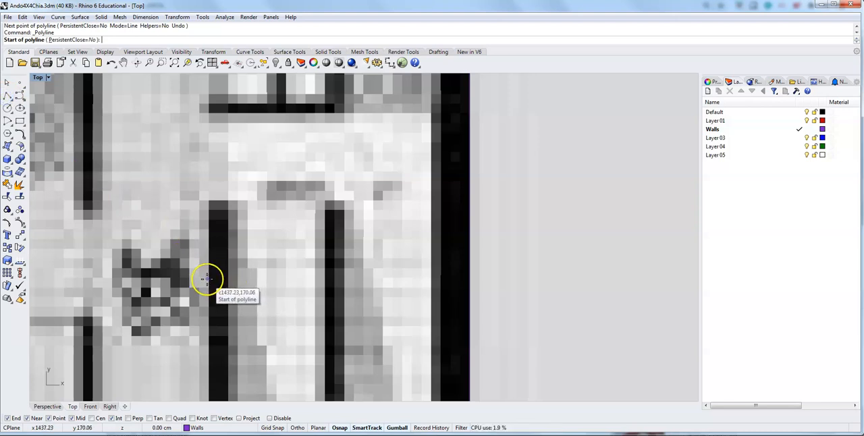
left_click(210, 279)
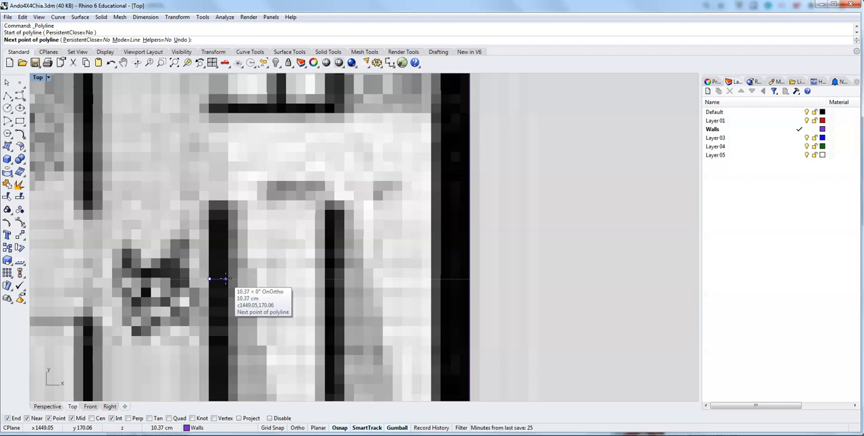
key("Escape")
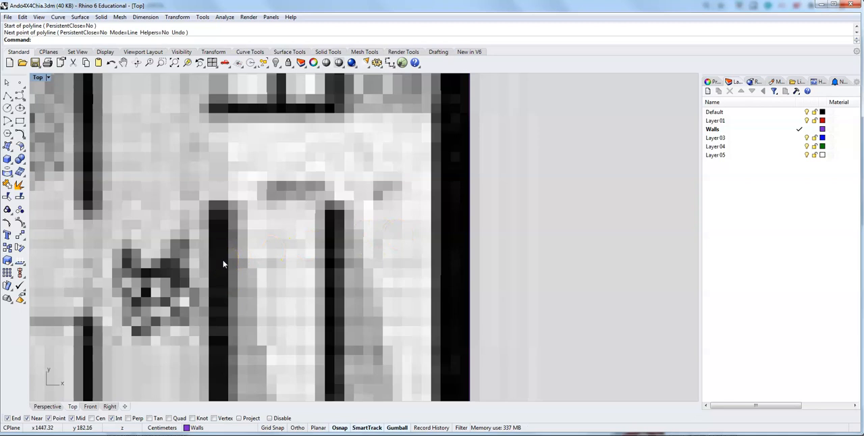
Offset the outer wall square inward by 25 cm with sharp corners to form the walls' inner face.
scroll(447, 203, "down", 2)
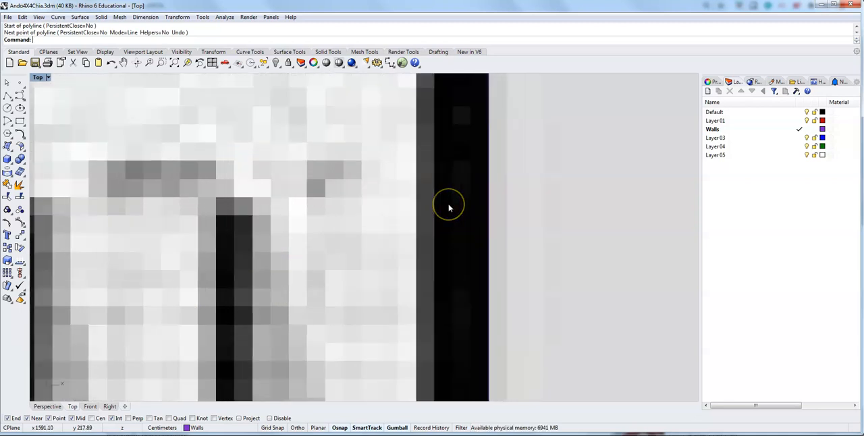
scroll(448, 208, "down", 3)
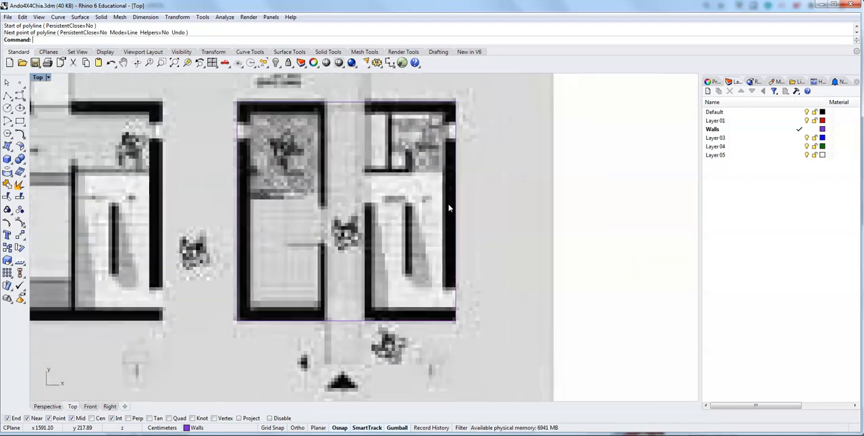
left_click(349, 103)
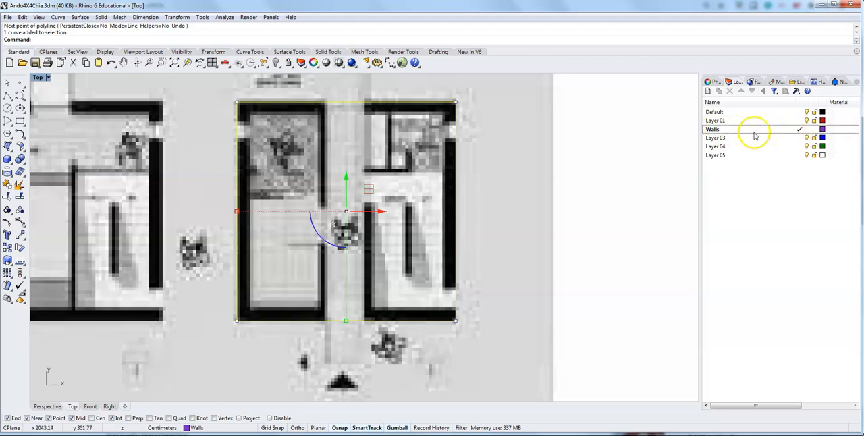
left_click(135, 38)
type("Offset")
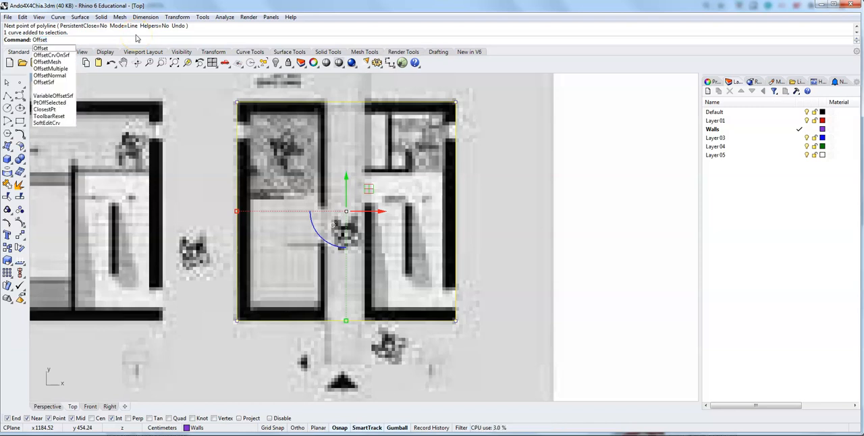
key("Return")
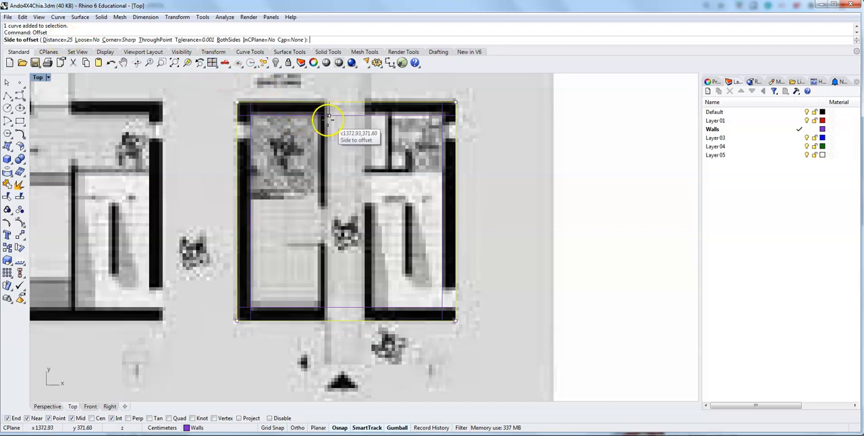
left_click(275, 116)
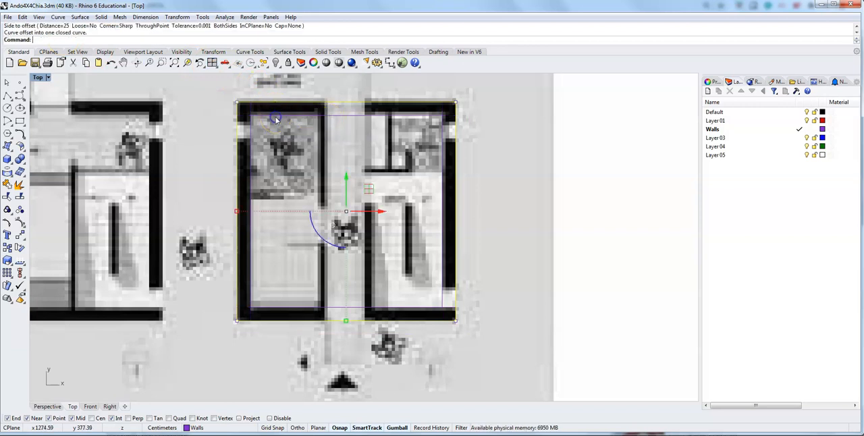
left_click(441, 117)
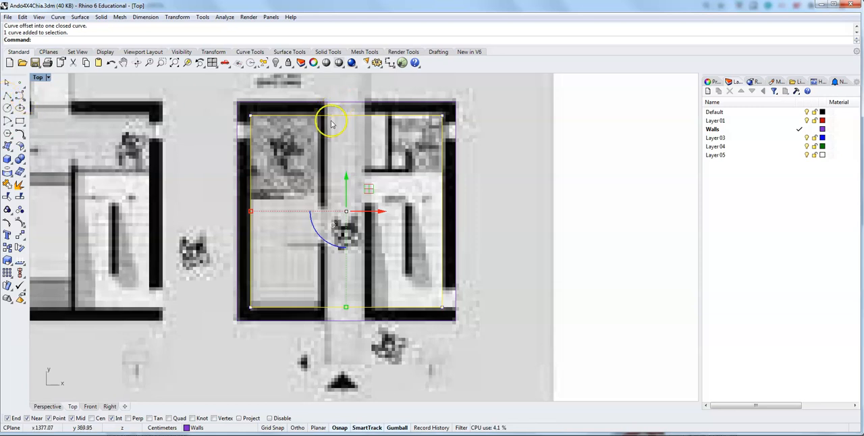
Draw a vertical centre line from the midpoint of the outer square's top edge down to the entrance arrow.
left_click(7, 96)
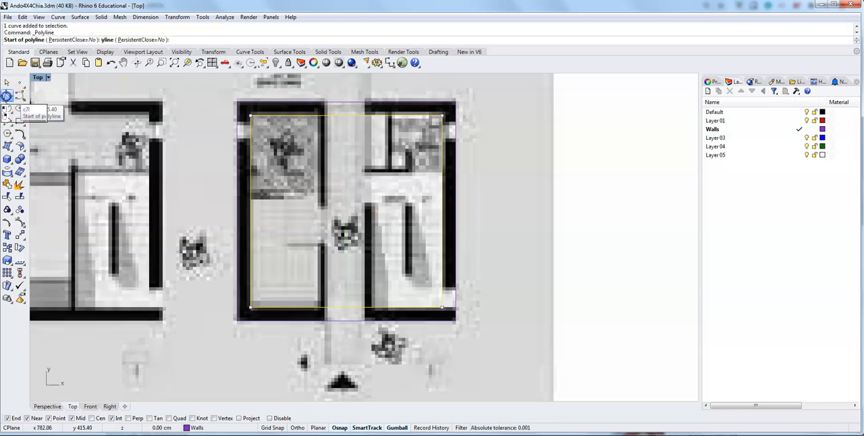
left_click(347, 101)
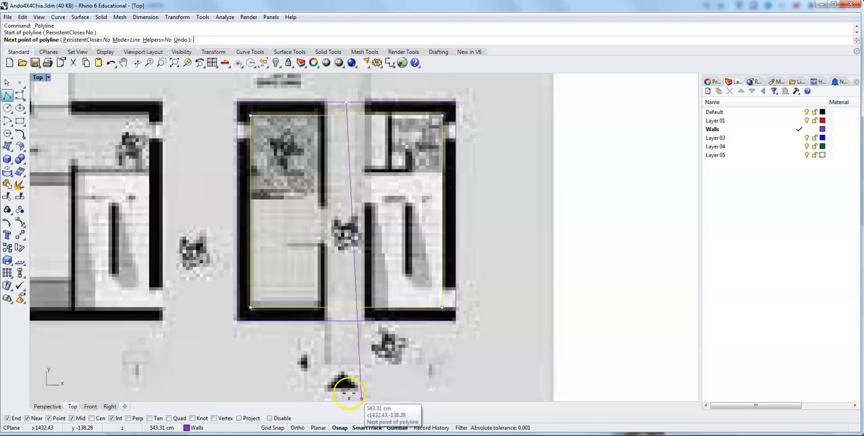
left_click(347, 388)
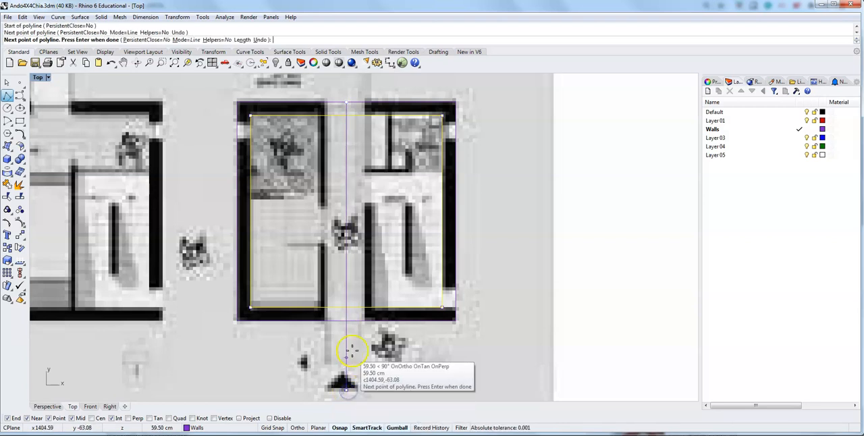
key("Return")
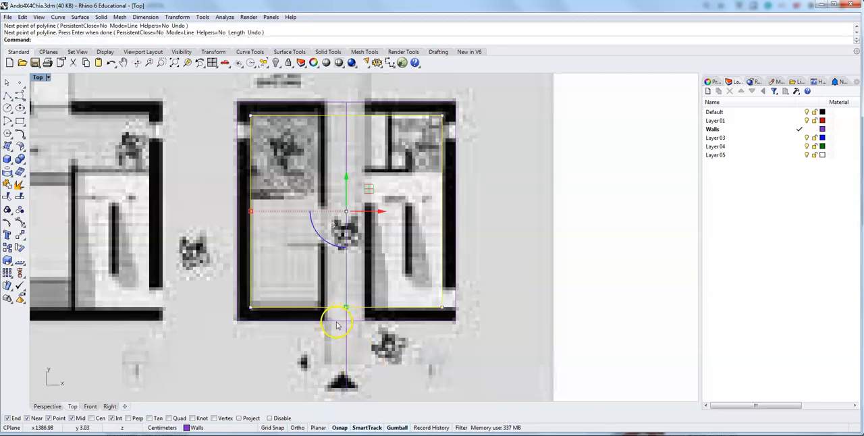
Draw a 40 cm line leftward along the outer square's bottom edge, starting at its midpoint on the centre line.
scroll(343, 324, "up", 6)
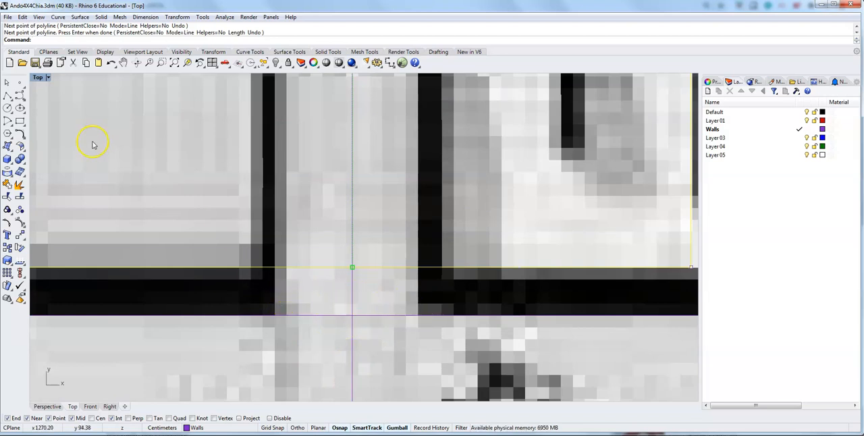
left_click(7, 98)
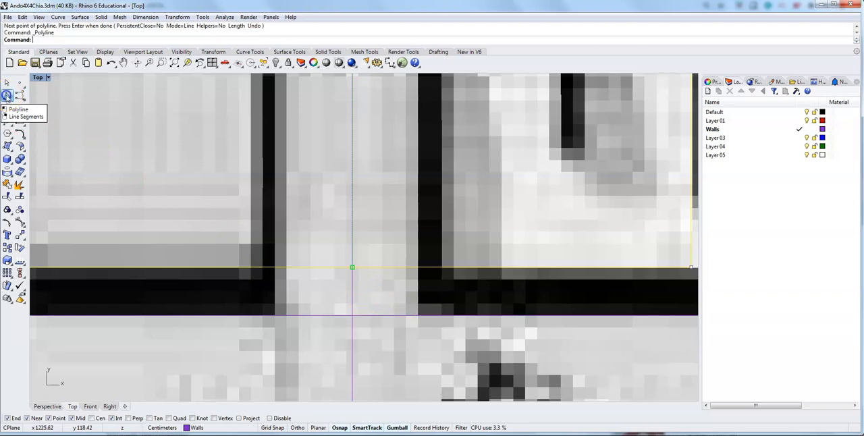
left_click(351, 312)
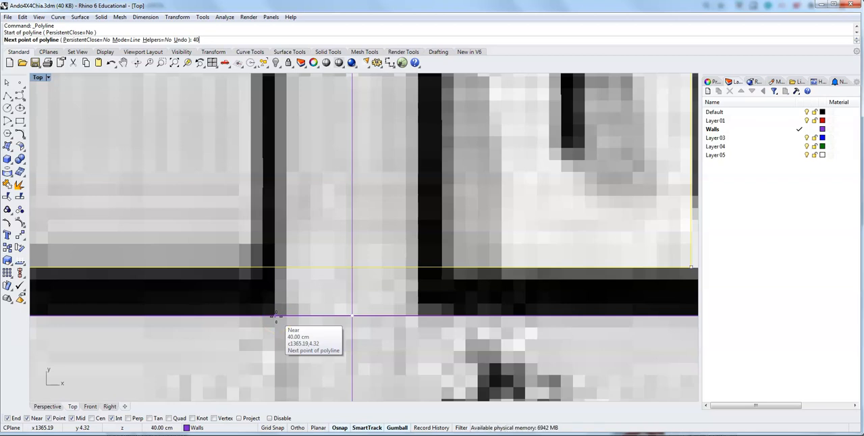
type("40")
key("Return")
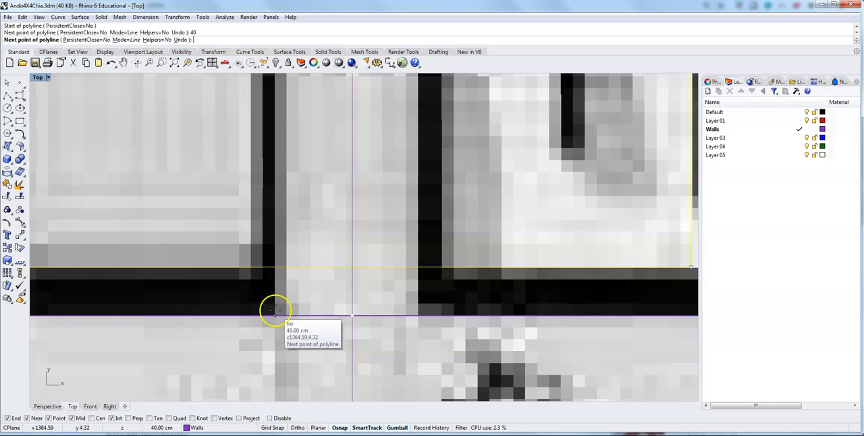
left_click(276, 314)
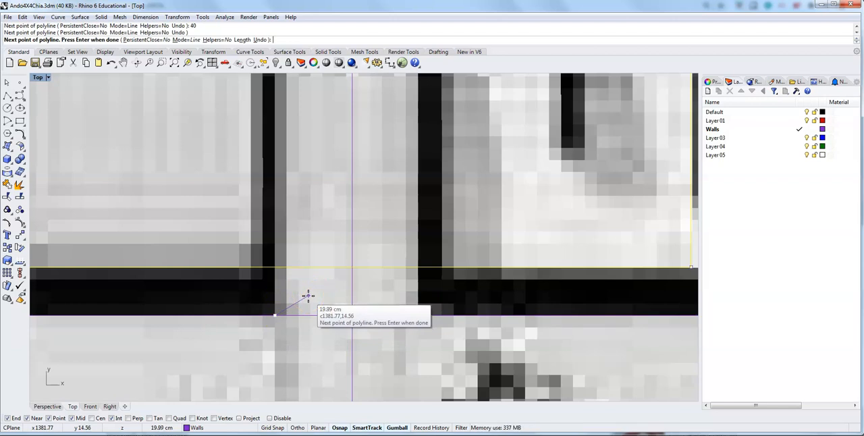
key("Return")
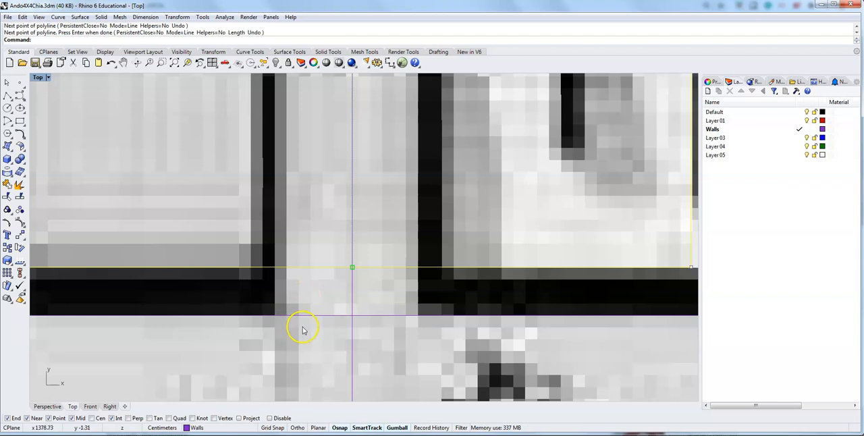
left_click(292, 316)
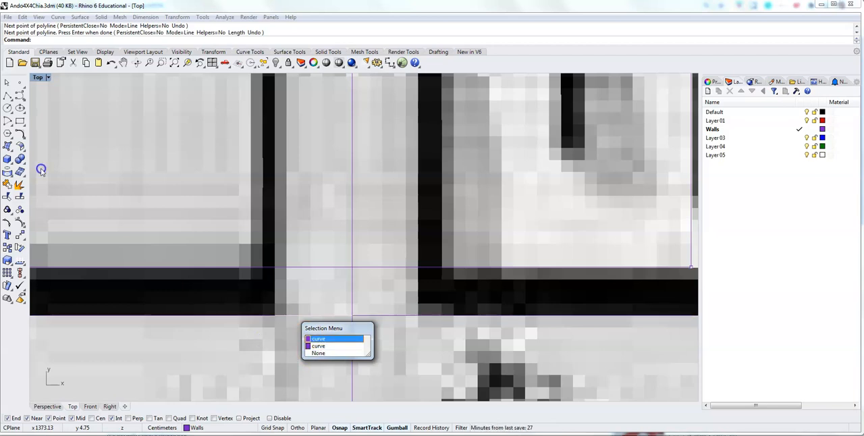
left_click(8, 96)
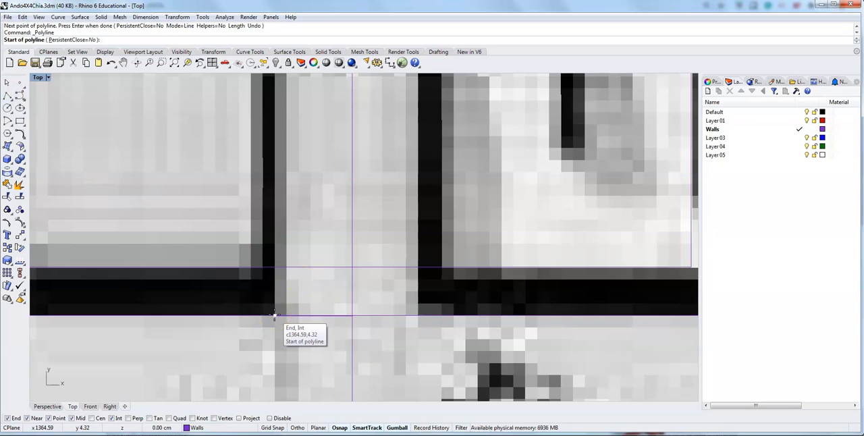
left_click(275, 316)
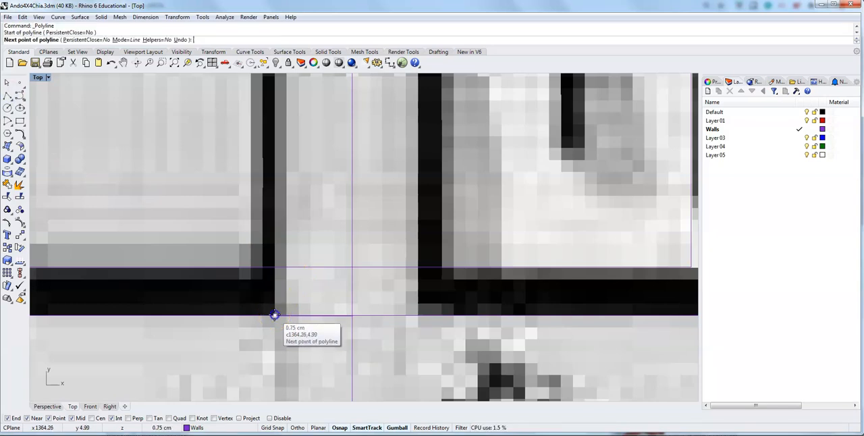
key("Escape")
Draw a 400 cm vertical line from the 40 cm segment's left end up to the outer square's top edge.
scroll(274, 315, "down", 5)
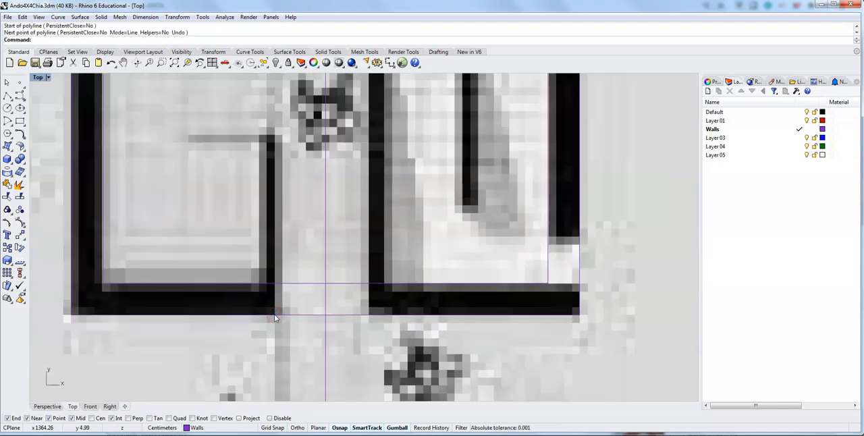
key("Return")
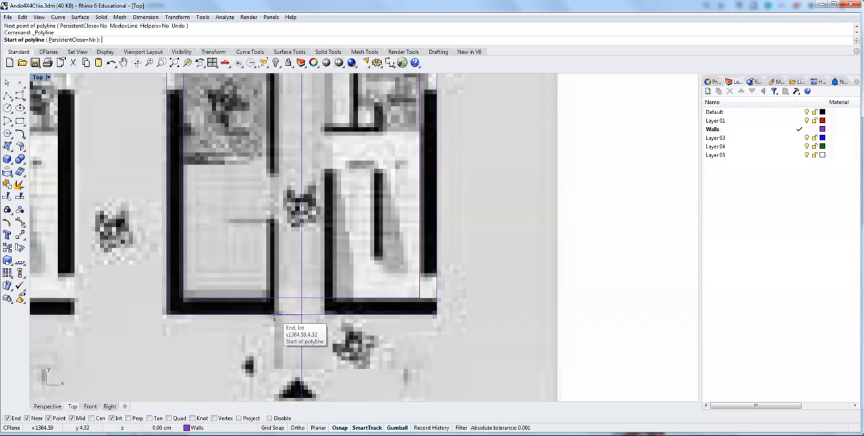
left_click(274, 316)
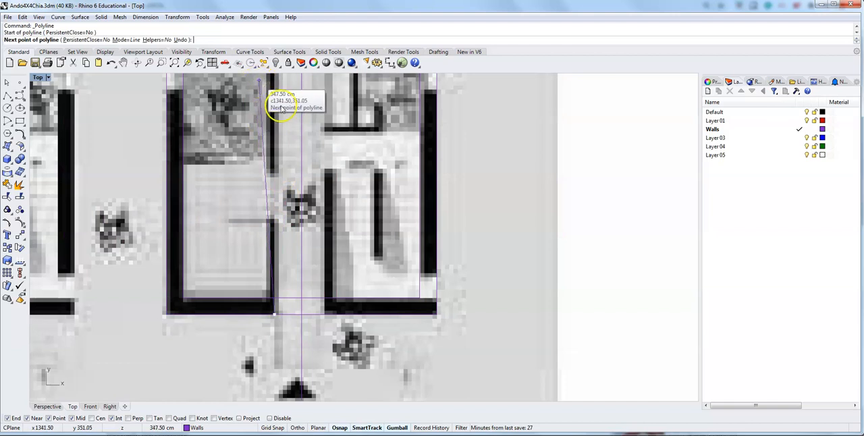
right_click_drag(280, 105, 274, 226)
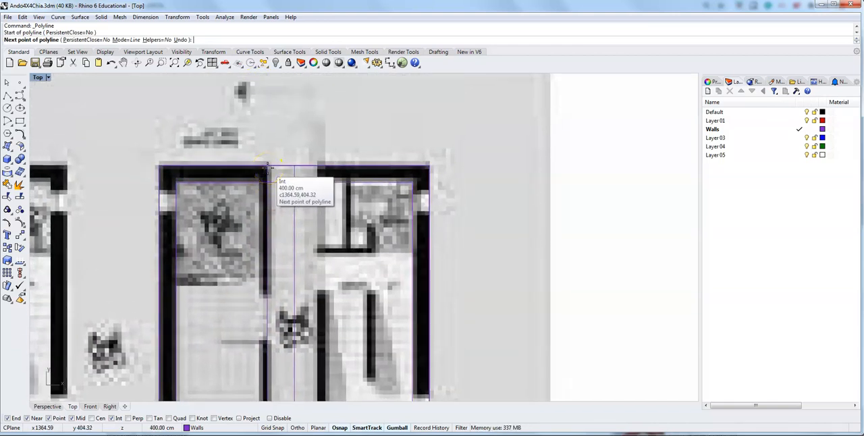
scroll(267, 163, "up", 4)
left_click(267, 163)
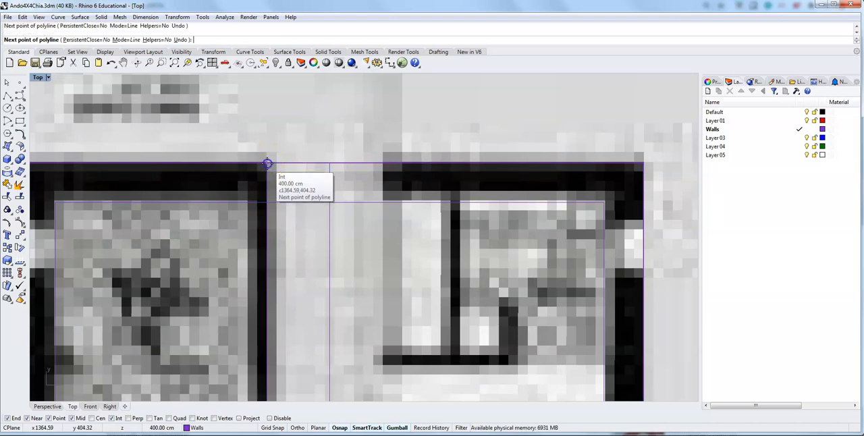
left_click(267, 163)
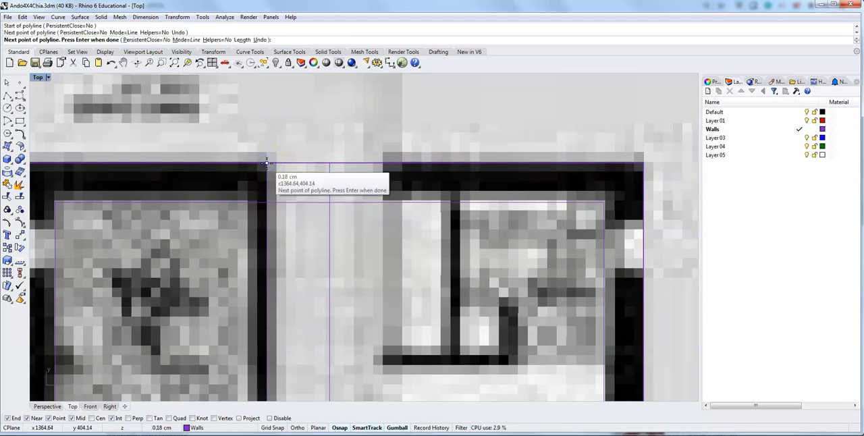
key("Return")
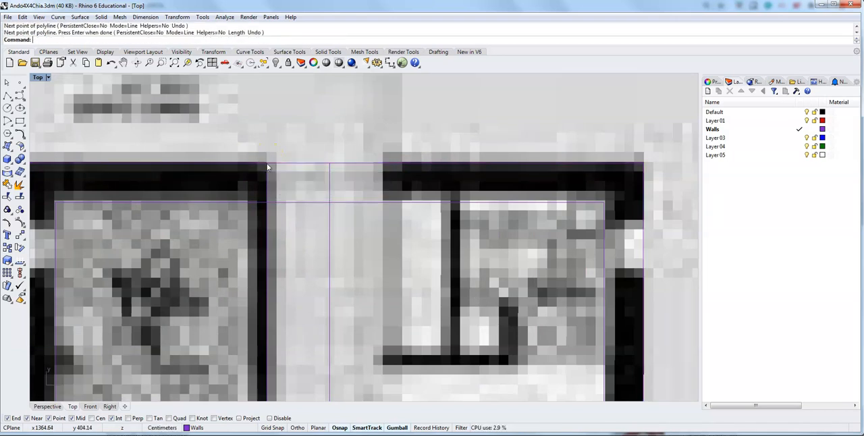
Mirror a copy of the 400 cm vertical corridor line across the centre line, using its intersections with the outer square's top and bottom edges.
left_click(267, 228)
scroll(293, 256, "down", 5)
right_click_drag(305, 311, 286, 174)
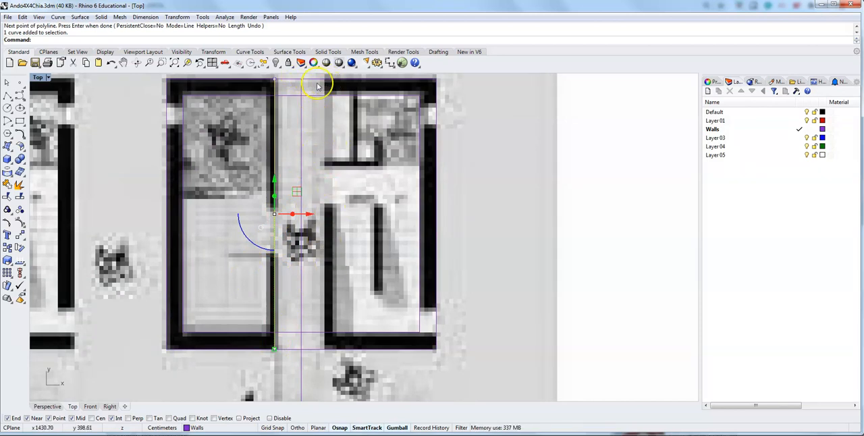
scroll(313, 133, "up", 3)
scroll(313, 133, "down", 4)
right_click_drag(290, 119, 300, 219)
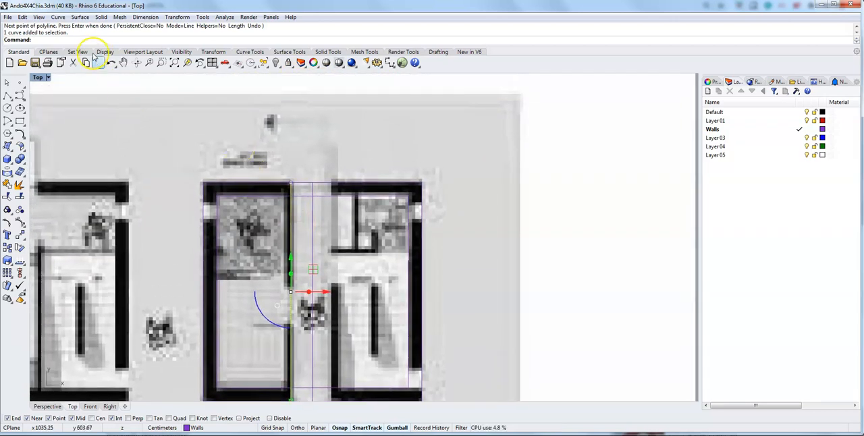
left_click(324, 162)
left_click(41, 42)
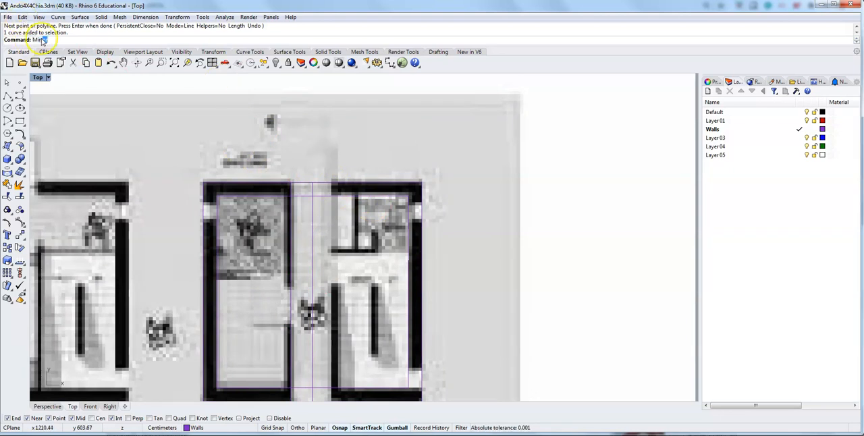
type("Mirror")
key("Return")
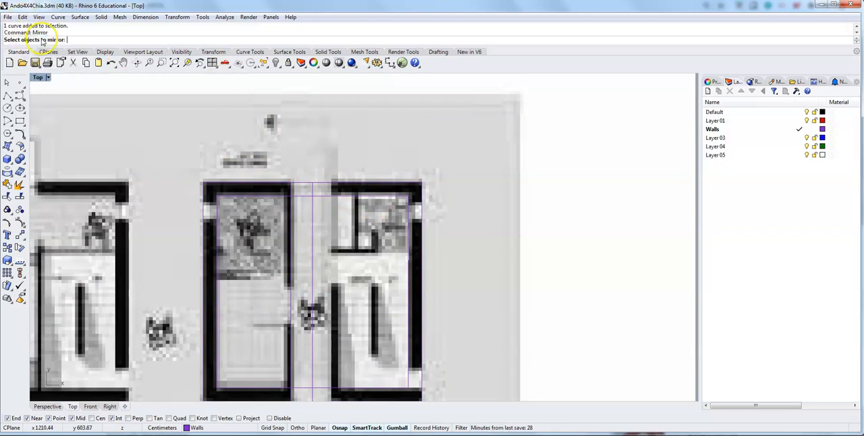
left_click(292, 228)
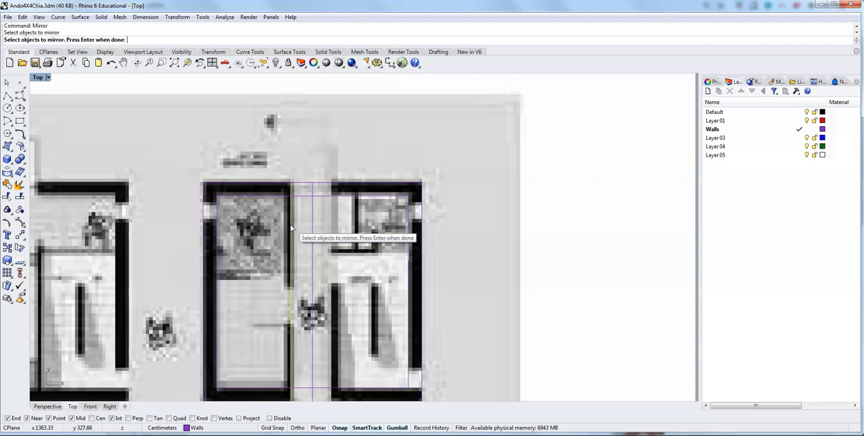
key("Return")
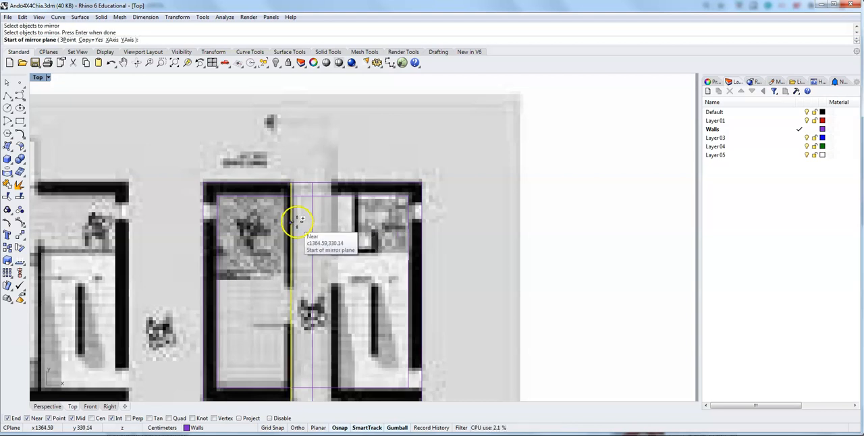
left_click(314, 180)
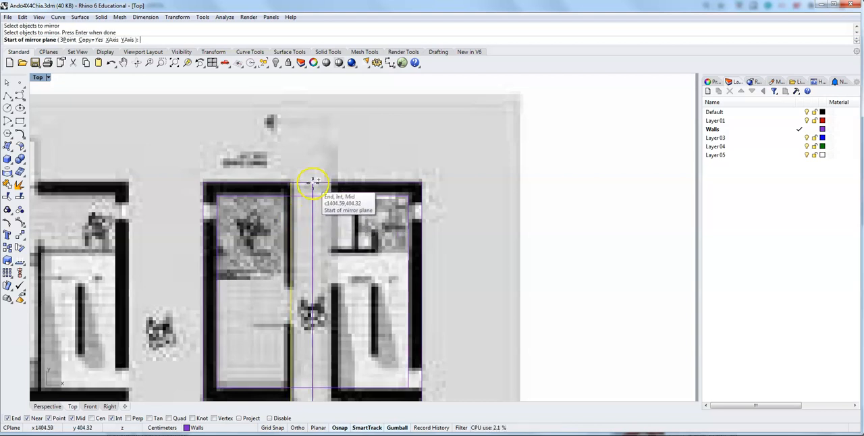
left_click(314, 180)
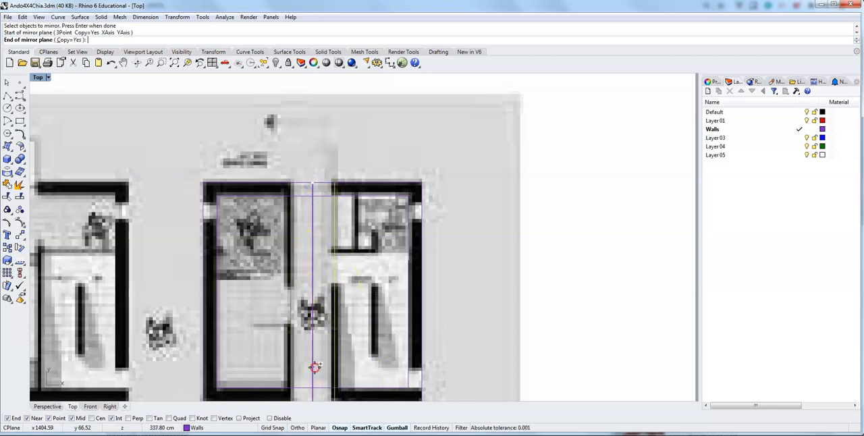
right_click_drag(314, 366, 313, 281)
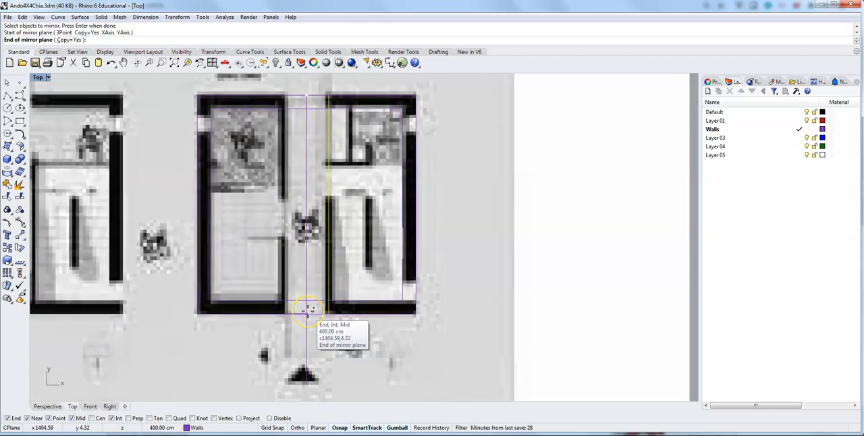
left_click(307, 310)
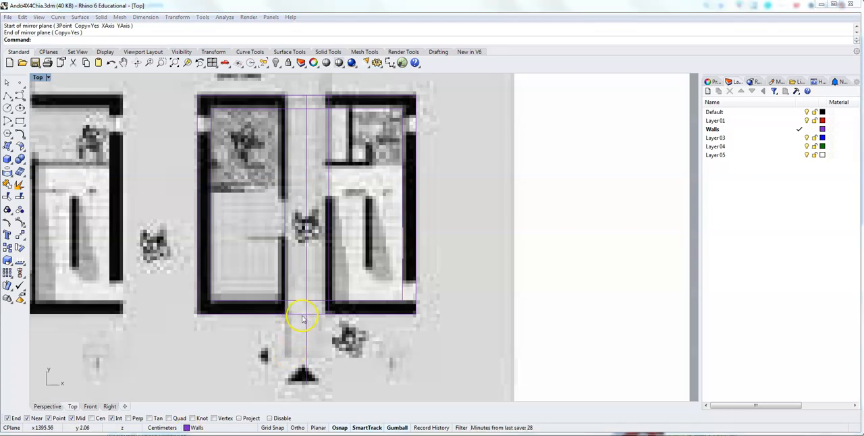
Delete the 40 cm helper line on the outer square's bottom edge, left of the centre line.
left_click(289, 332)
scroll(289, 333, "up", 3)
scroll(295, 316, "up", 3)
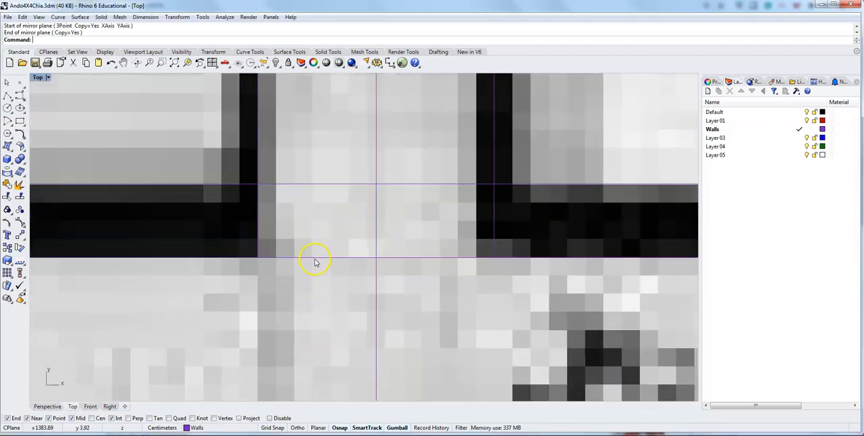
left_click(318, 259)
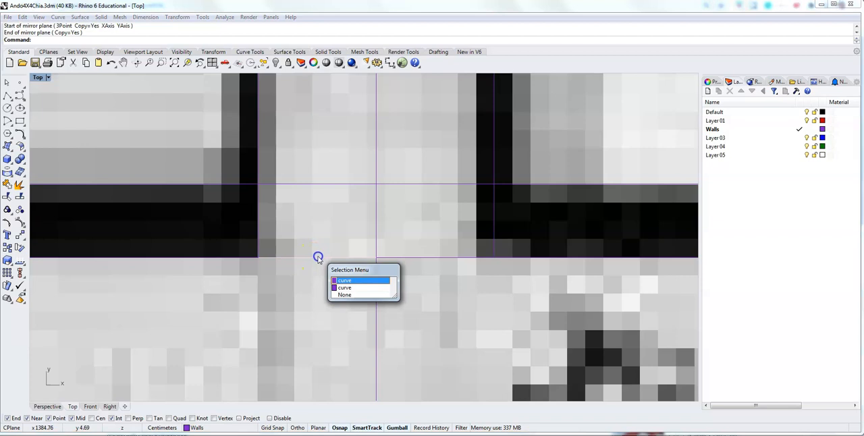
left_click(350, 281)
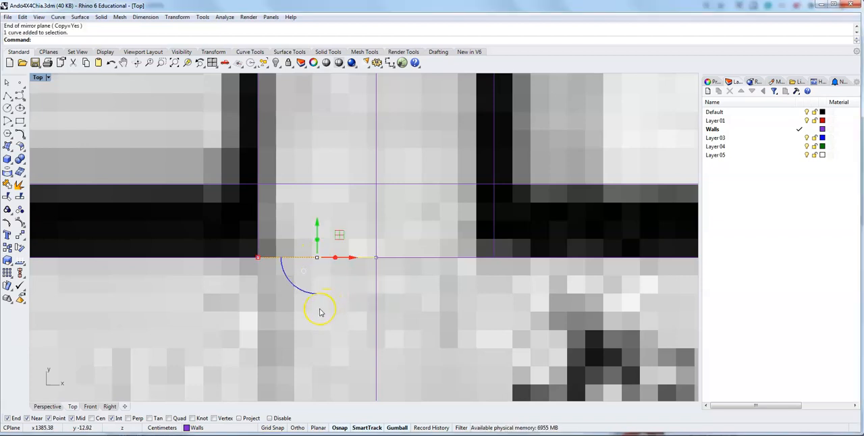
key("Delete")
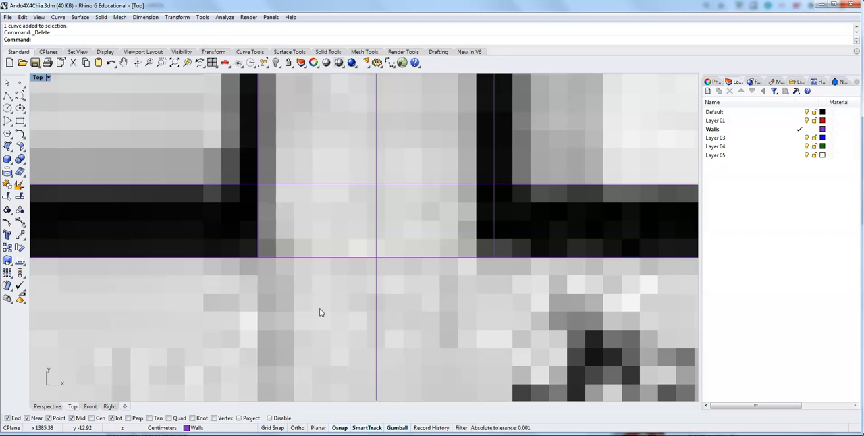
left_click(241, 340)
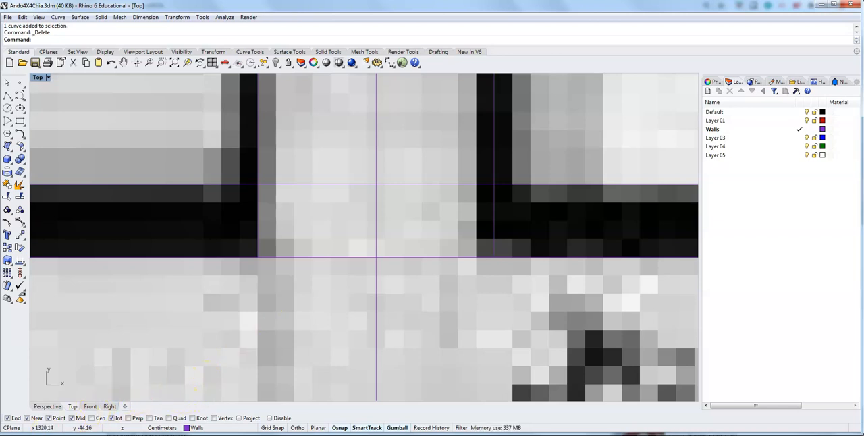
Copy the right corridor line 10 cm to the right to form the other face of the right corridor wall.
scroll(466, 323, "down", 4)
scroll(407, 348, "down", 4)
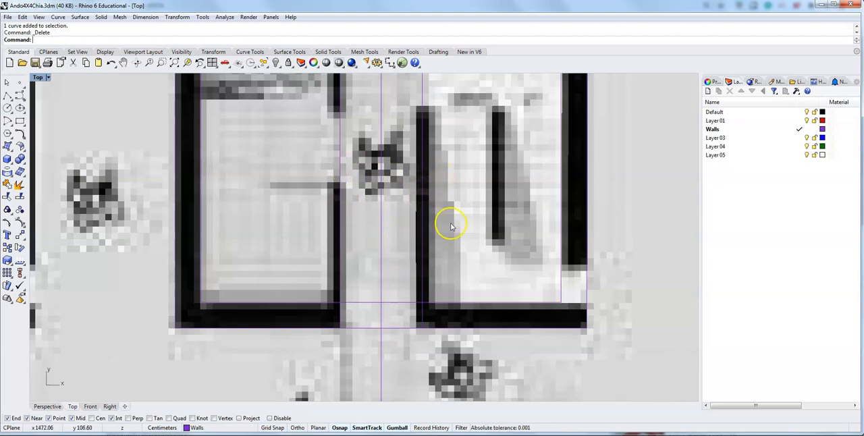
right_click_drag(448, 223, 402, 256)
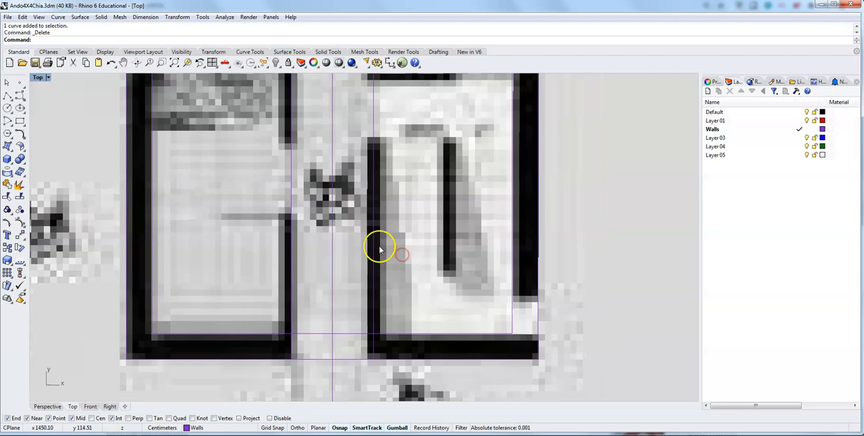
left_click(372, 247)
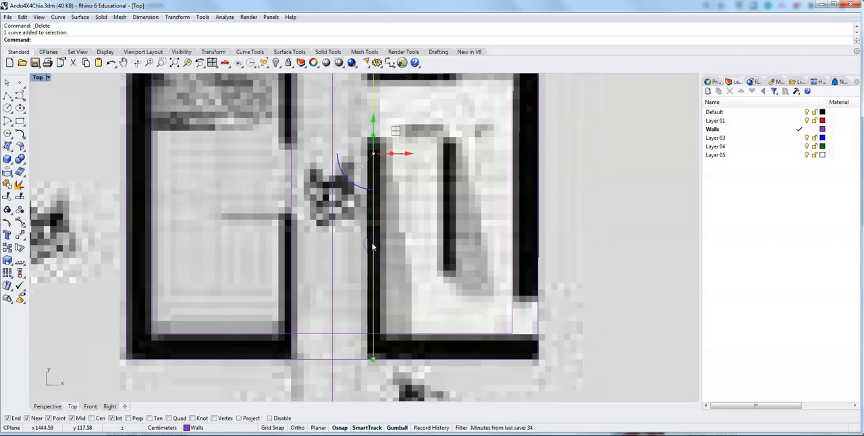
left_click(408, 154)
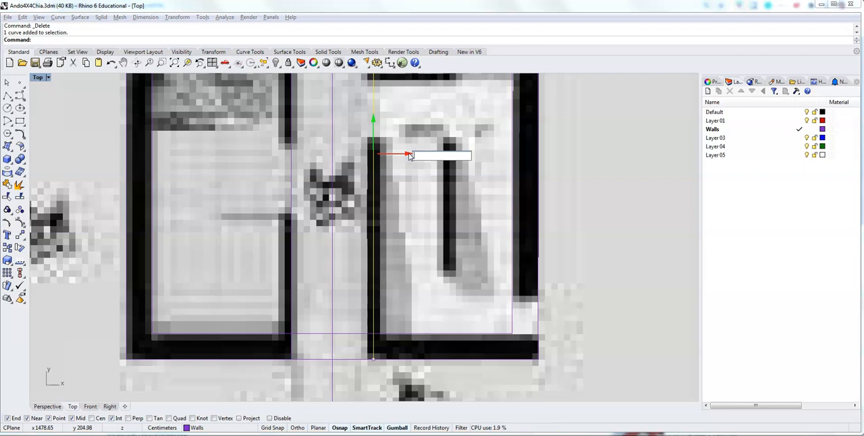
type("10")
key("Return")
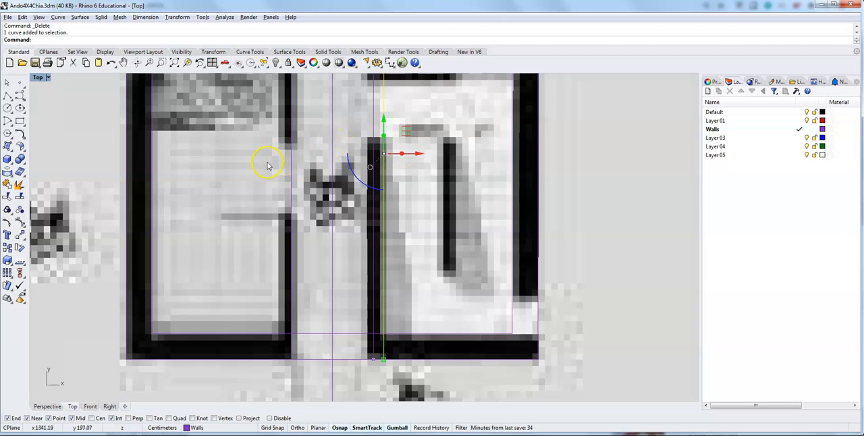
Offset the left corridor line 10 cm to the left to form the other face of the left corridor wall.
left_click(291, 173)
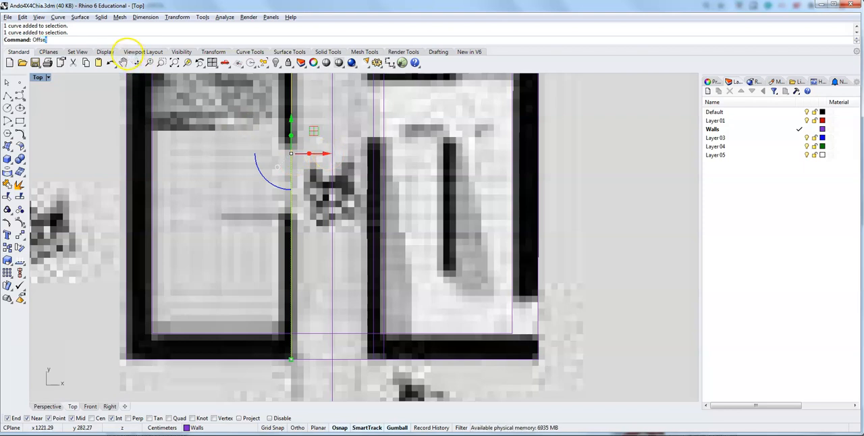
type("t")
key("Return")
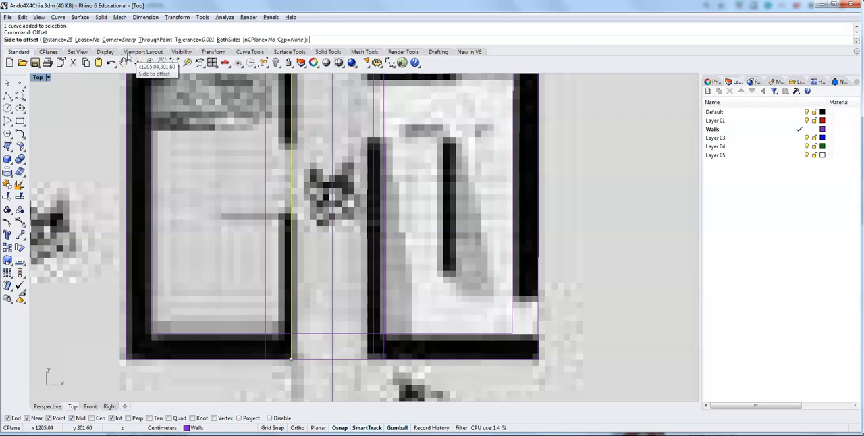
left_click(64, 40)
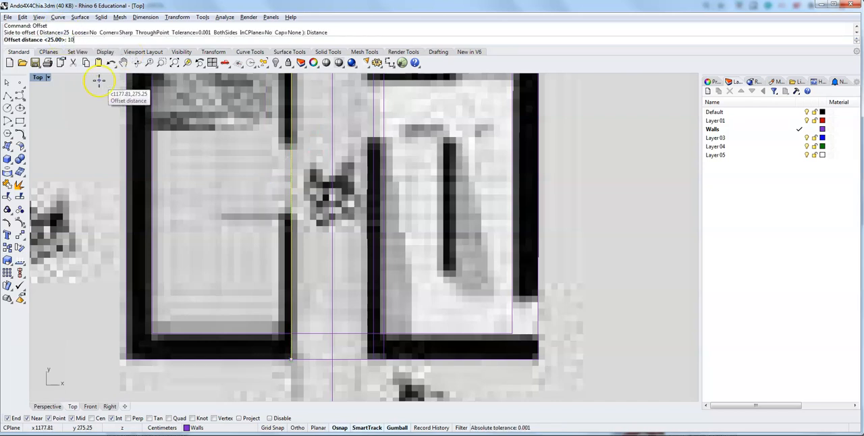
key("Return")
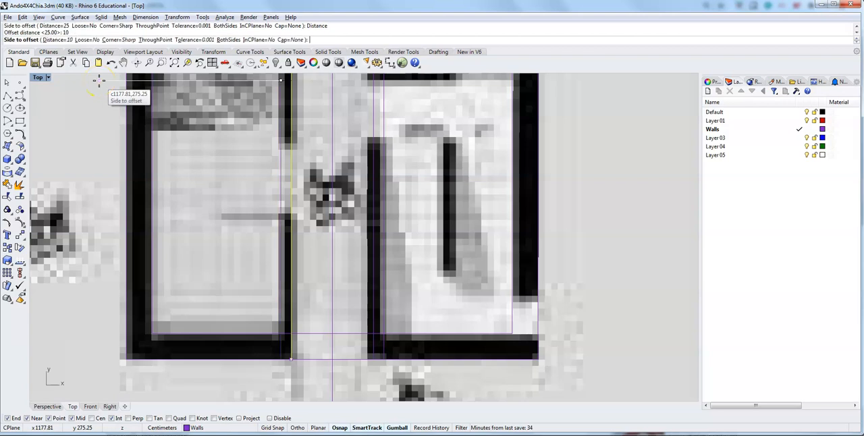
left_click(280, 165)
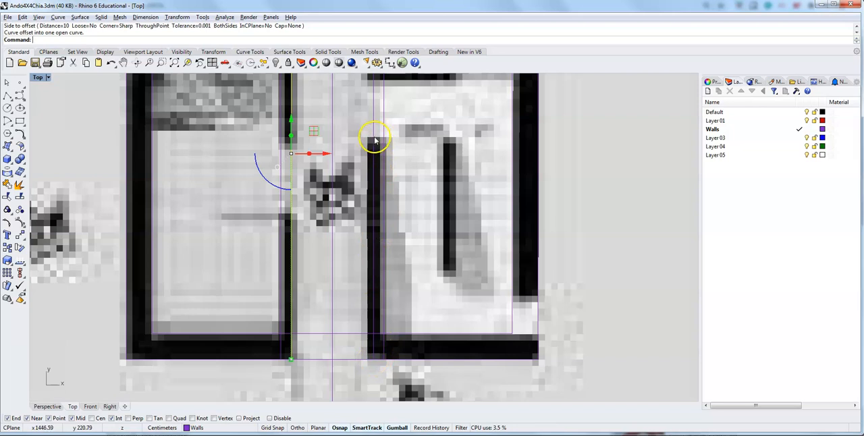
Draw a horizontal line about 124 cm long from the left wall's room-side line, at the door opening's upper edge, across both corridor walls.
right_click_drag(372, 132, 344, 195)
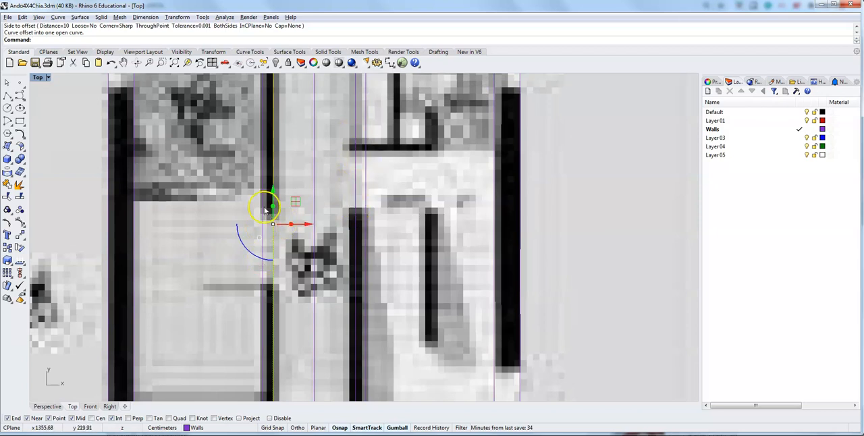
mouse_move(301, 363)
right_mouse_down()
mouse_move(303, 224)
mouse_move(270, 351)
mouse_move(258, 348)
right_mouse_up()
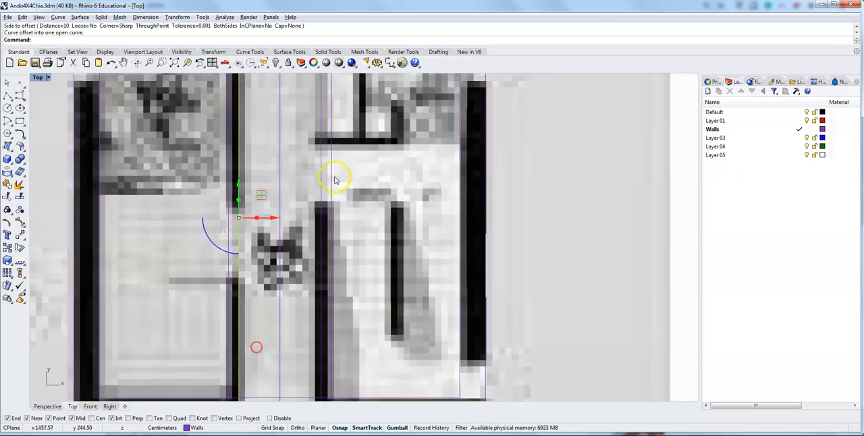
right_click_drag(334, 270, 326, 220)
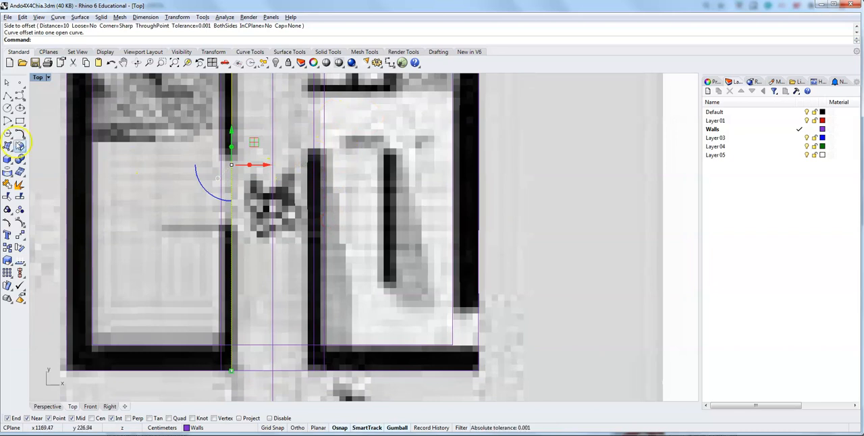
left_click(7, 96)
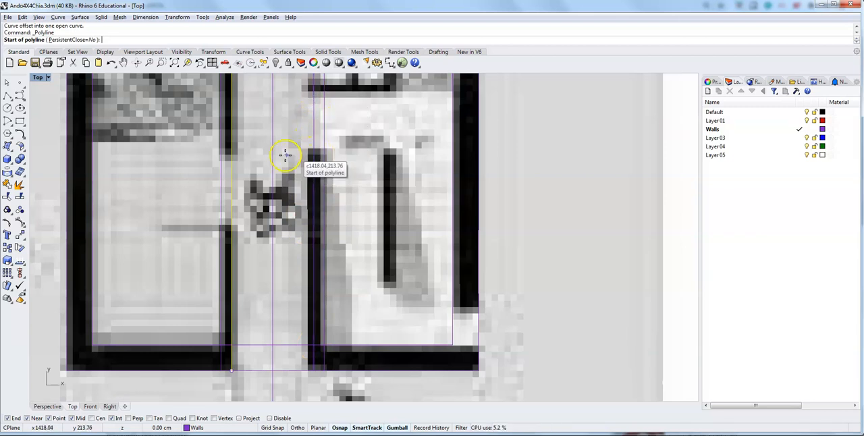
left_click(220, 155)
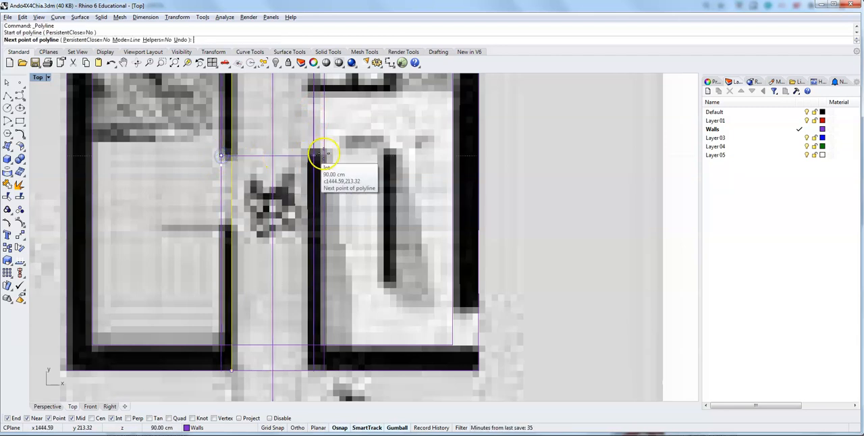
left_click(349, 155)
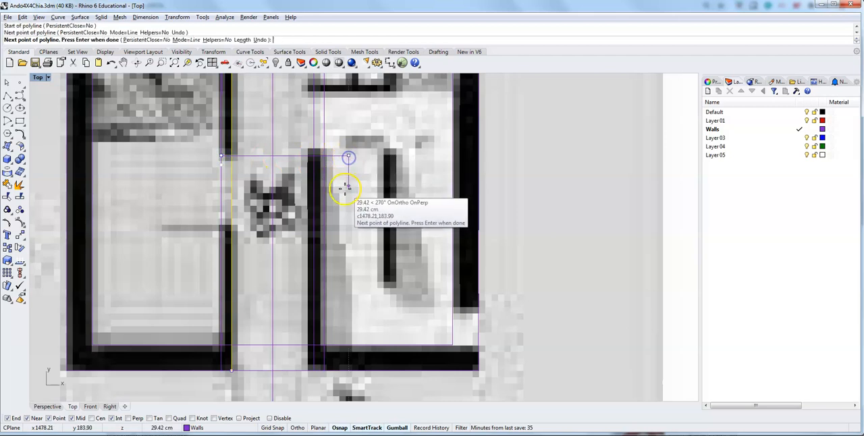
key("Return")
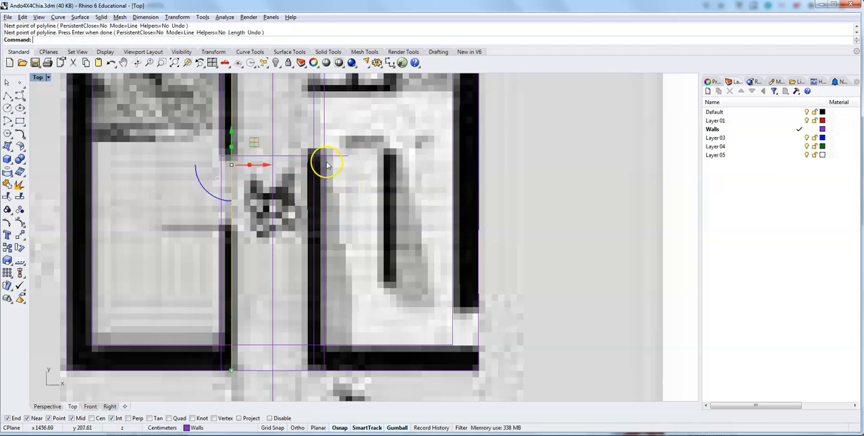
Measure the length of the horizontal line drawn across the corridor.
left_click(323, 156)
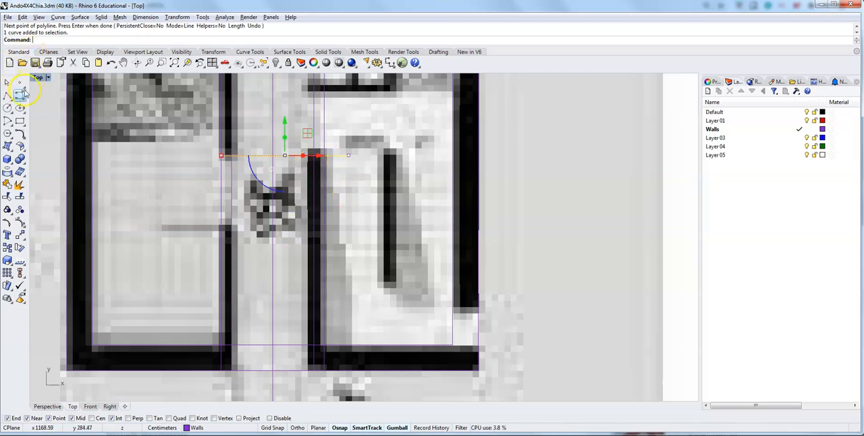
left_click(37, 44)
type("Measure")
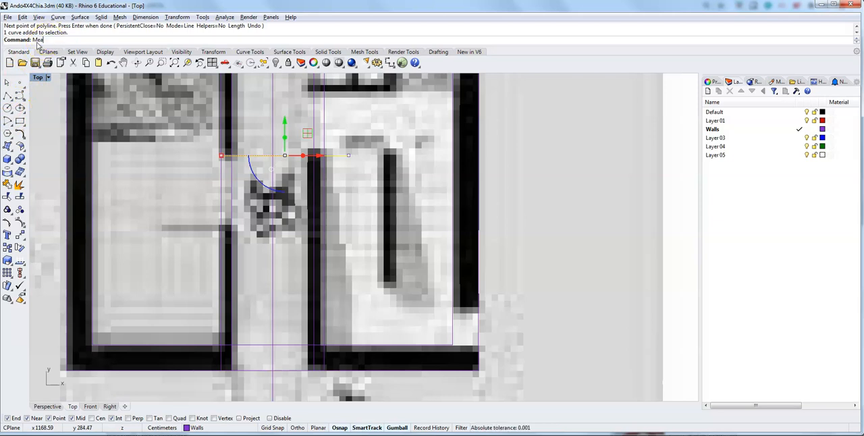
key("Return")
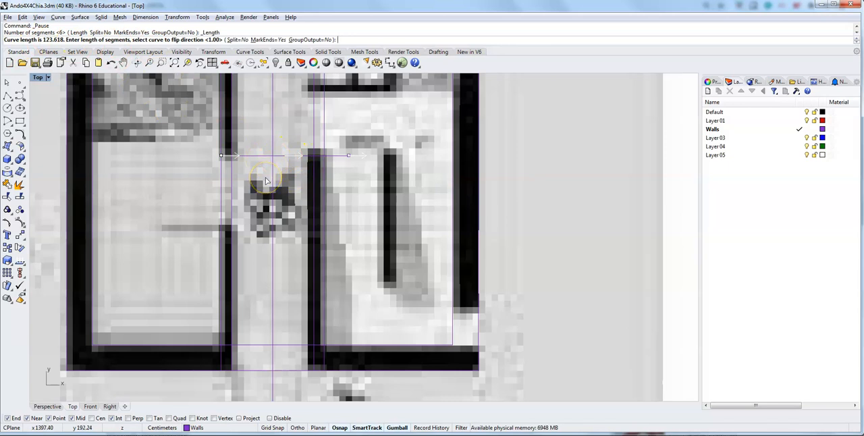
key("Escape")
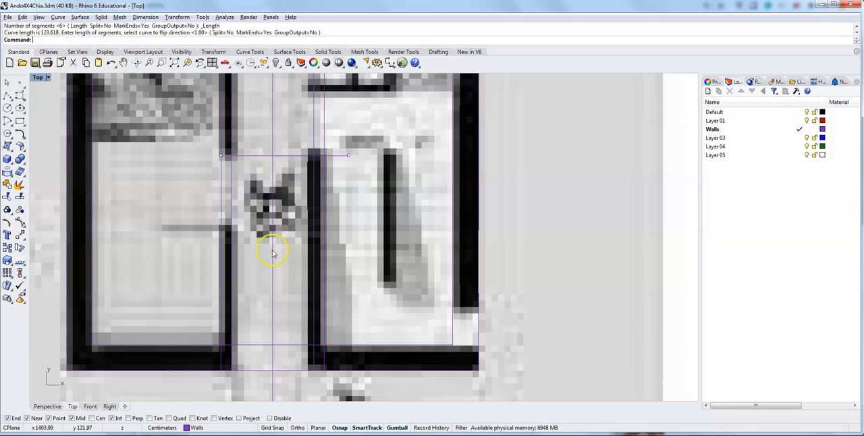
left_click(7, 95)
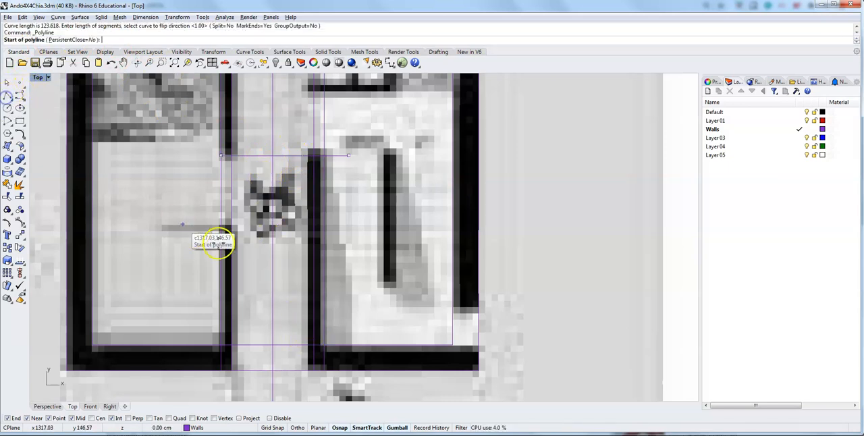
left_click(314, 345)
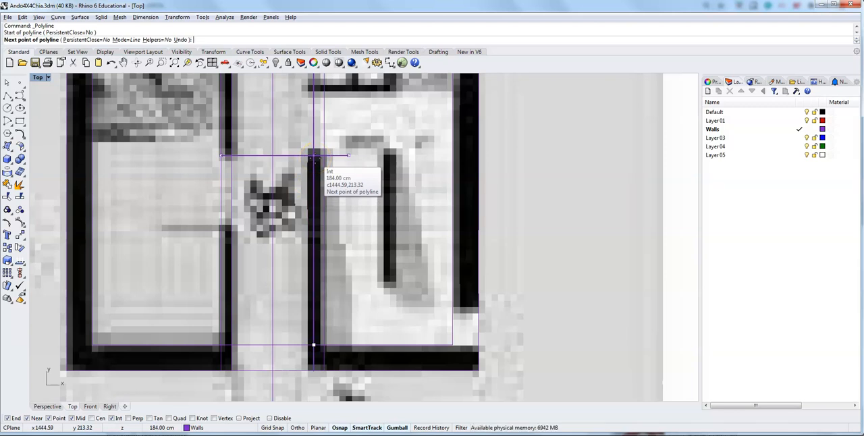
key("Escape")
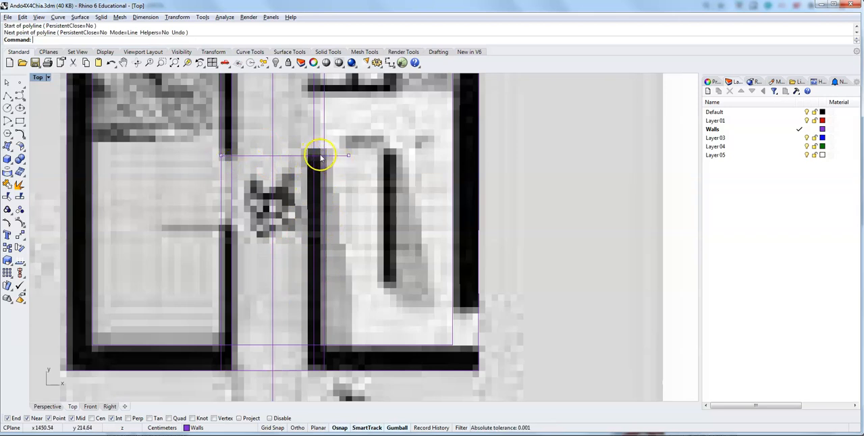
Draw a 65 cm line upward along the right corridor wall's room-side face, starting at the horizontal line, to mark the door opening's width.
left_click(8, 95)
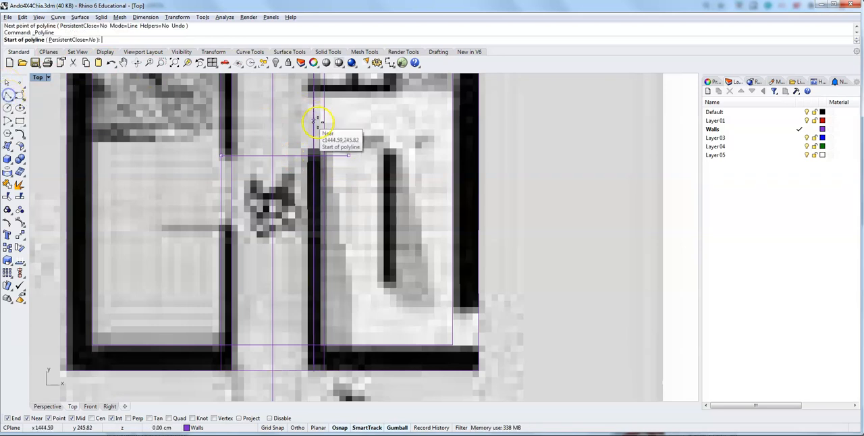
scroll(325, 156, "up", 5)
left_click(324, 156)
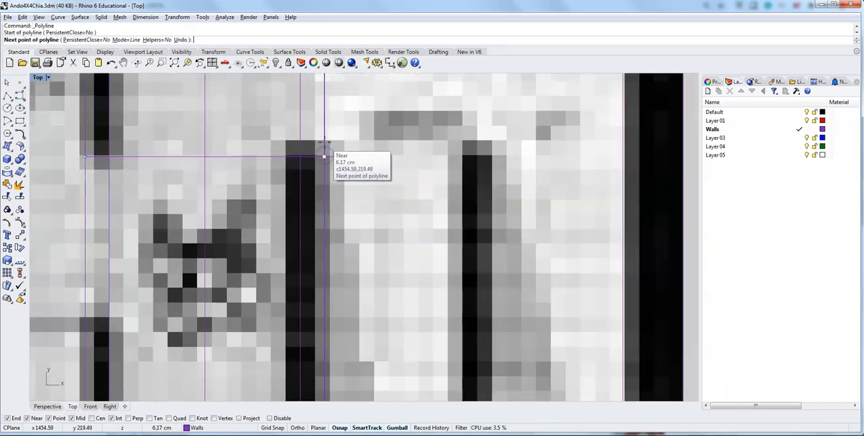
left_click(335, 101)
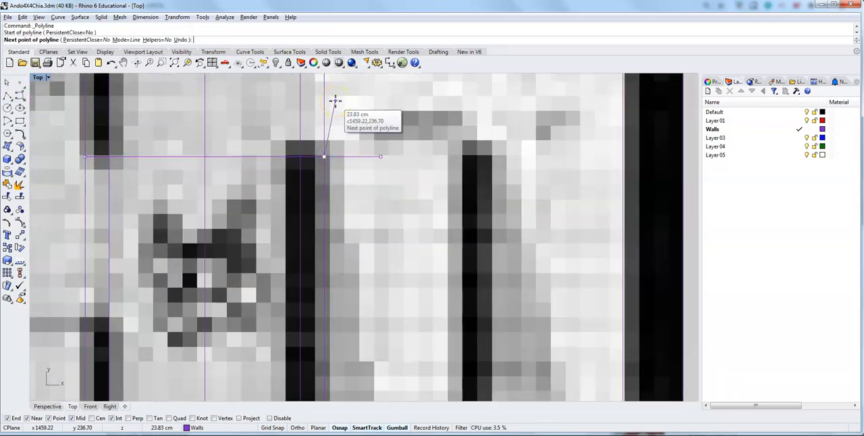
type("70")
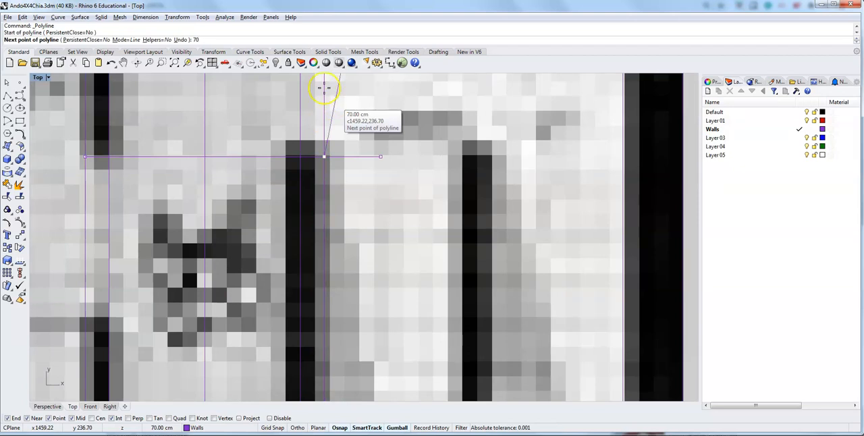
right_click_drag(330, 87, 331, 258)
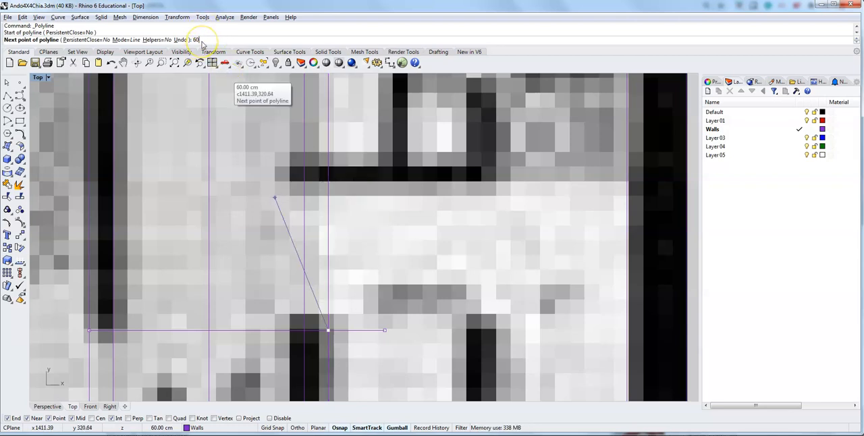
key("BackSpace")
type("5")
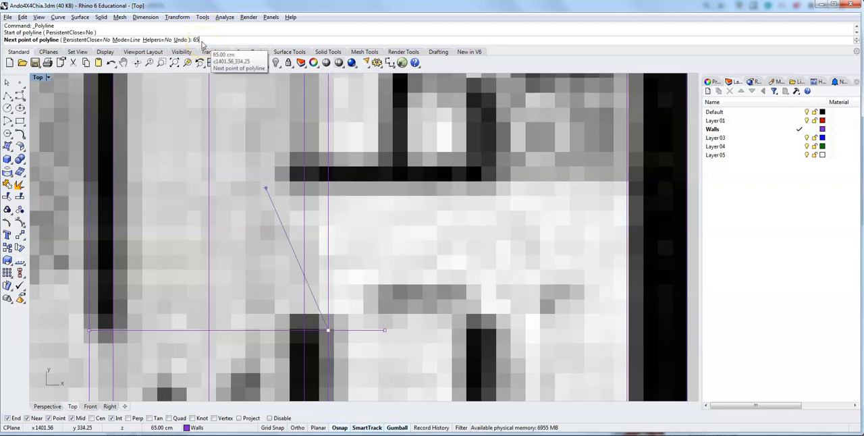
left_click(329, 175)
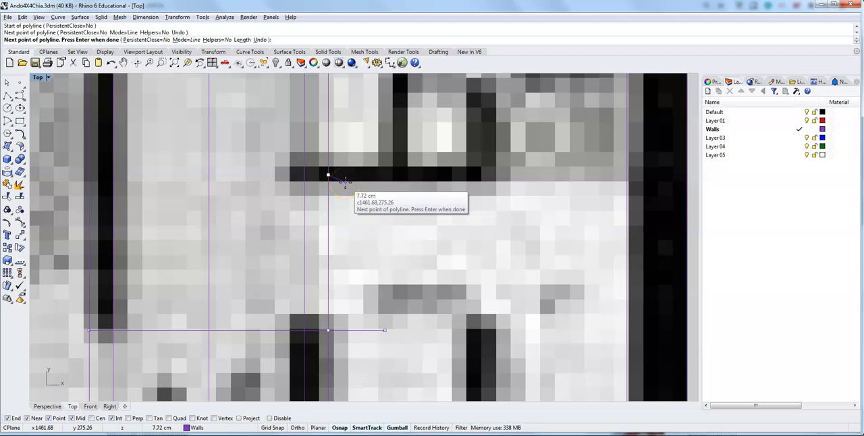
key("Return")
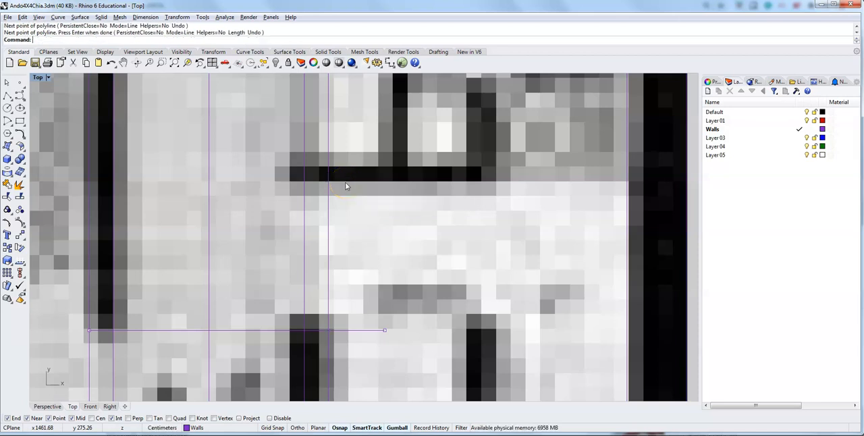
Draw a 10 cm line across the right corridor wall from the 65 cm line's upper end to the corridor-side face.
left_click(7, 96)
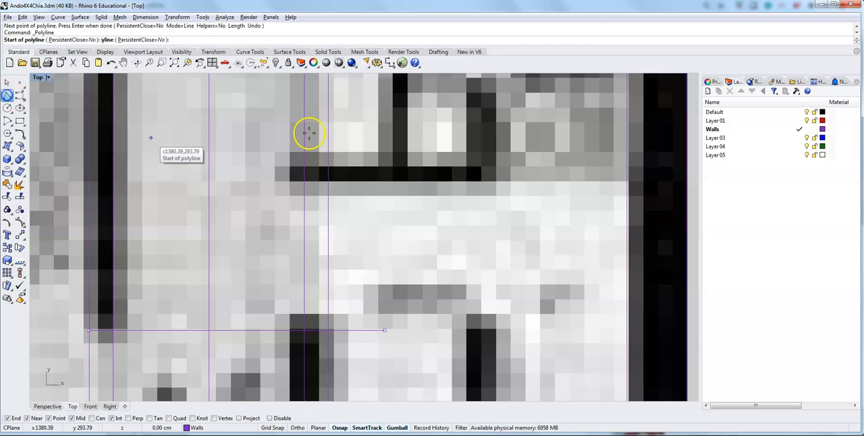
left_click(326, 176)
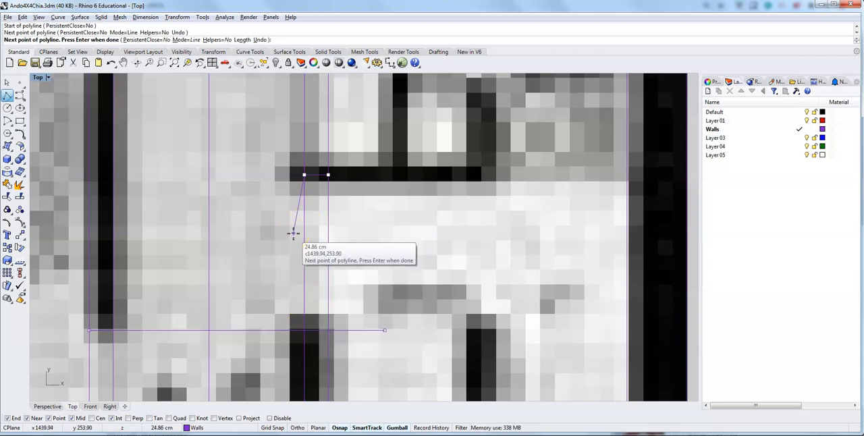
key("Return")
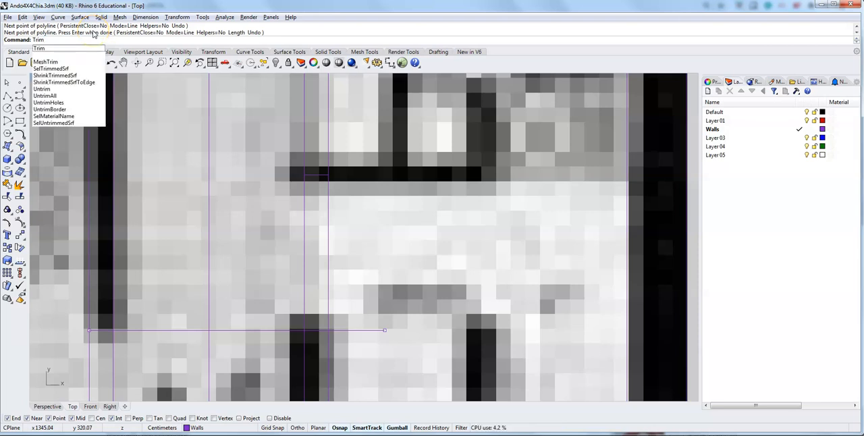
Trim the right corridor wall's lines between the short cross line and the long horizontal line to open the doorway.
key("Return")
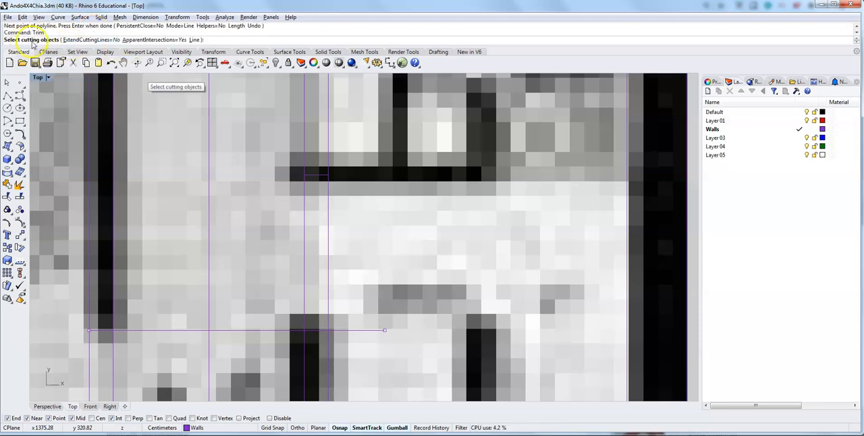
left_click(313, 175)
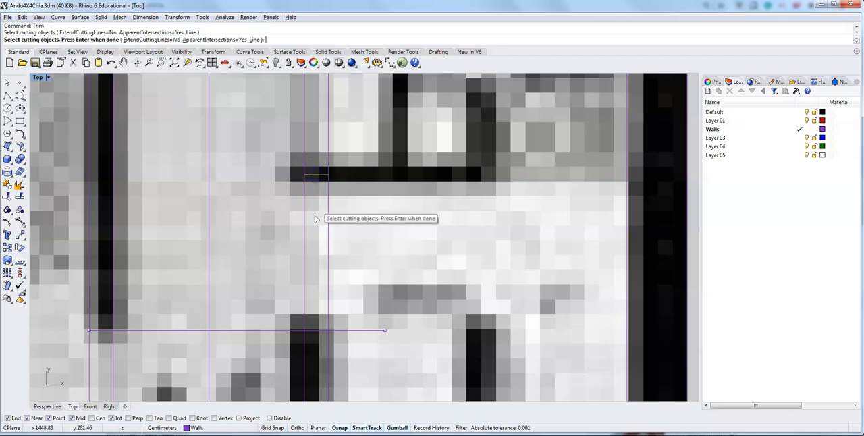
left_click(312, 332)
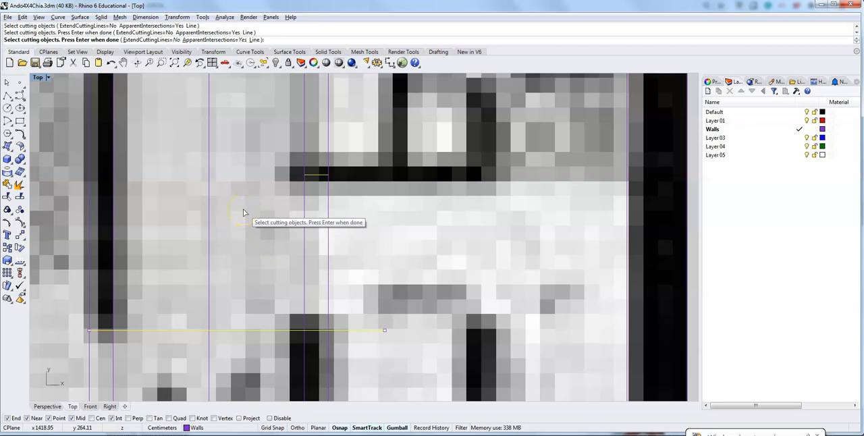
key("Return")
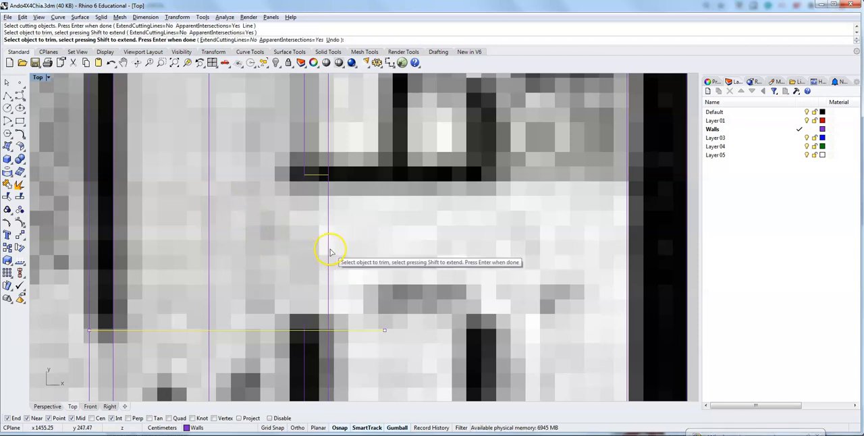
left_click(330, 250)
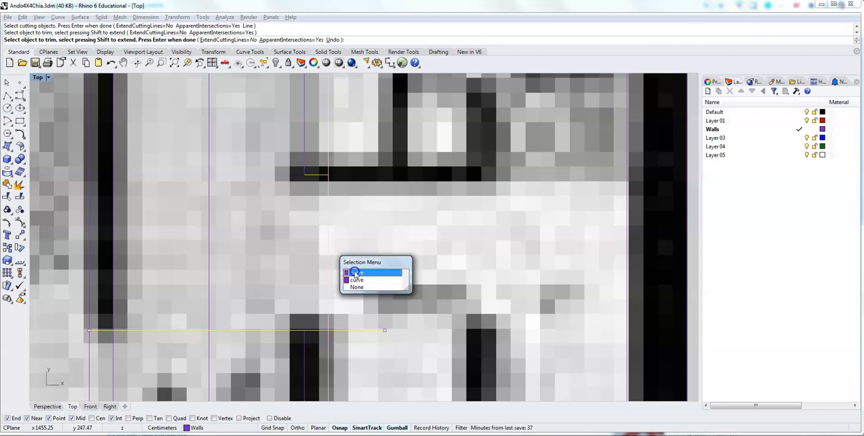
left_click(355, 272)
left_click(326, 279)
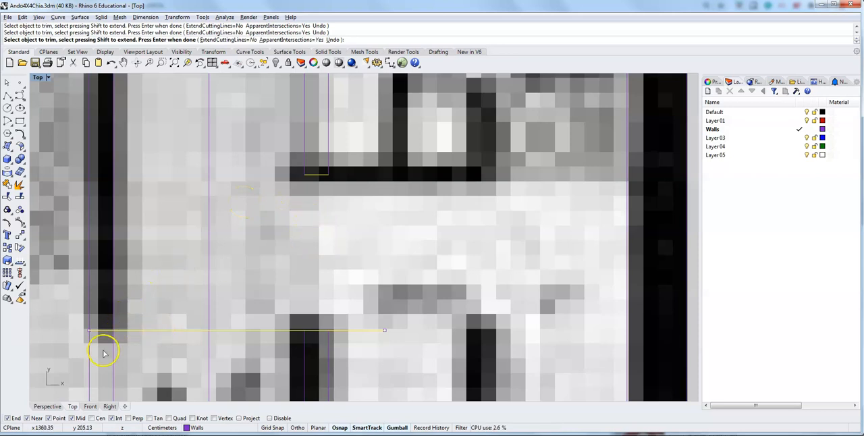
right_click_drag(149, 349, 210, 195)
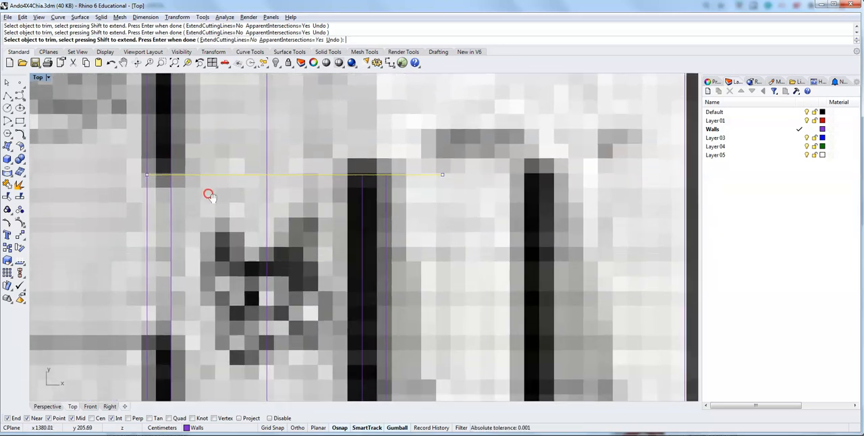
left_click(286, 176)
key("Escape")
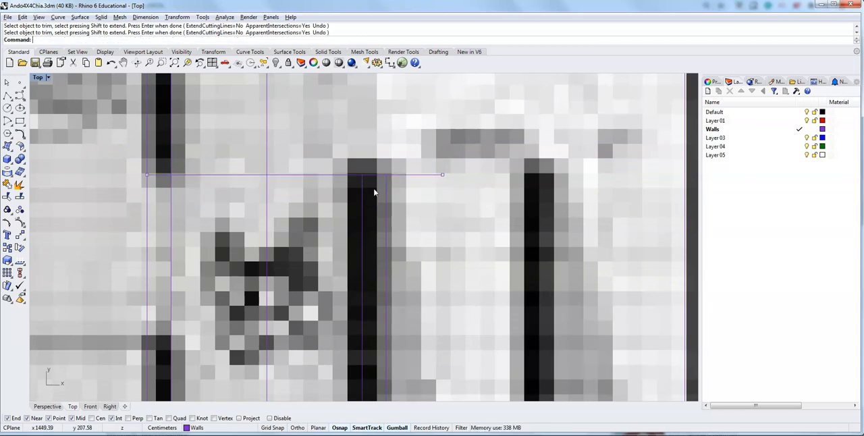
Draw a polyline from the horizontal line 65 cm down the left corridor wall's corridor-side face, then 10 cm across to its room-side face.
right_click_drag(379, 130, 359, 231)
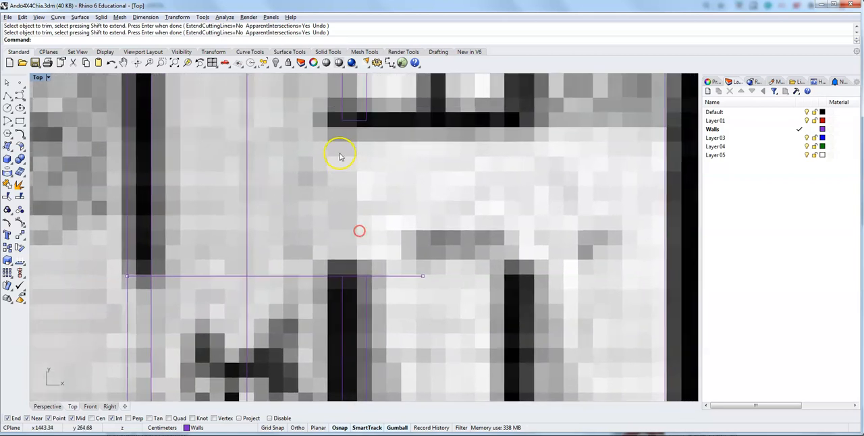
mouse_move(331, 172)
right_mouse_down()
mouse_move(296, 255)
mouse_move(293, 328)
mouse_move(296, 87)
right_mouse_up()
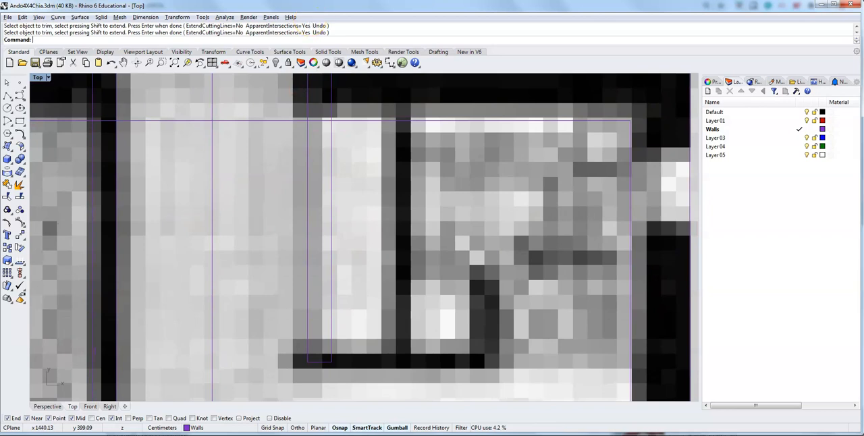
right_click_drag(291, 366, 326, 375)
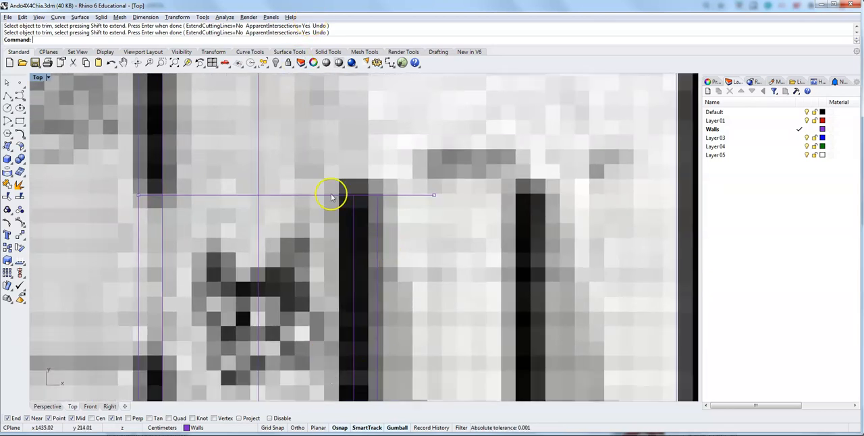
right_click_drag(115, 251, 281, 253)
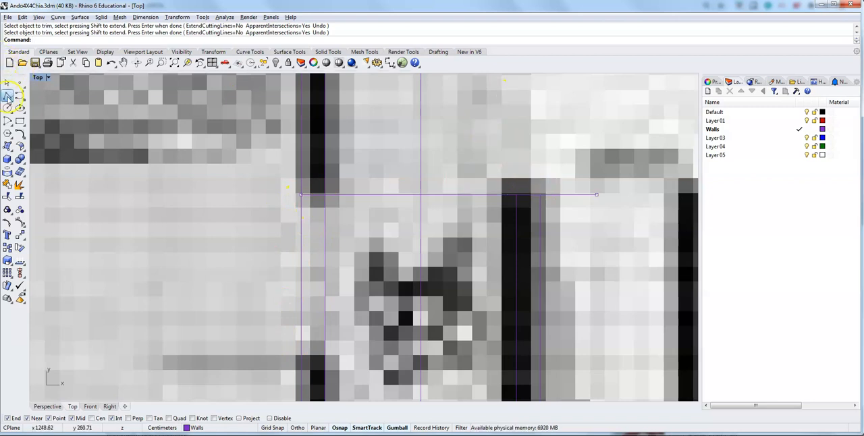
left_click(7, 96)
left_click(325, 195)
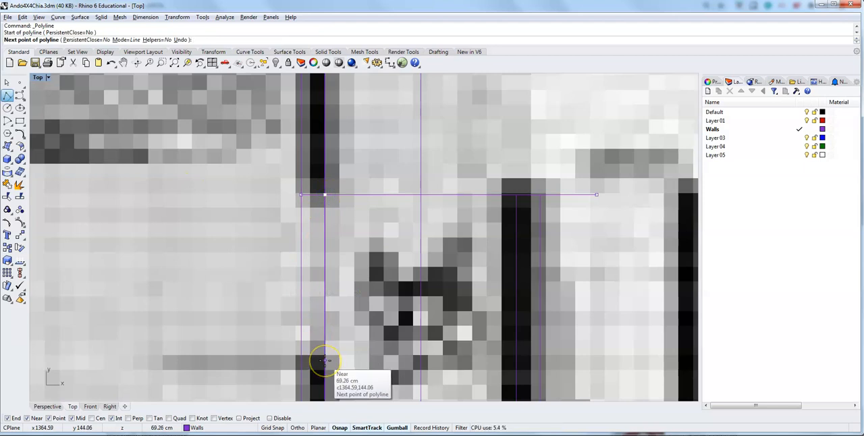
type("65")
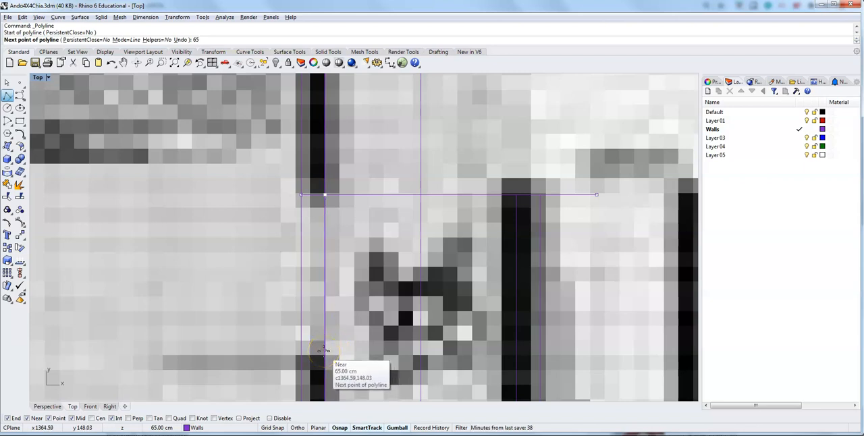
key("Return")
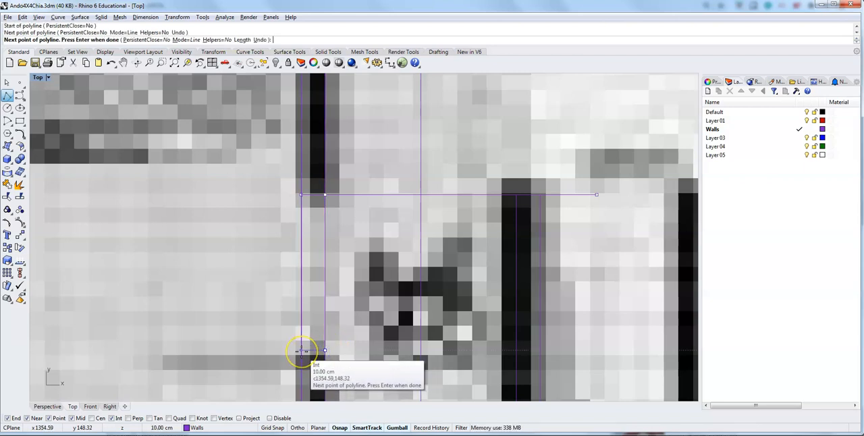
left_click(302, 351)
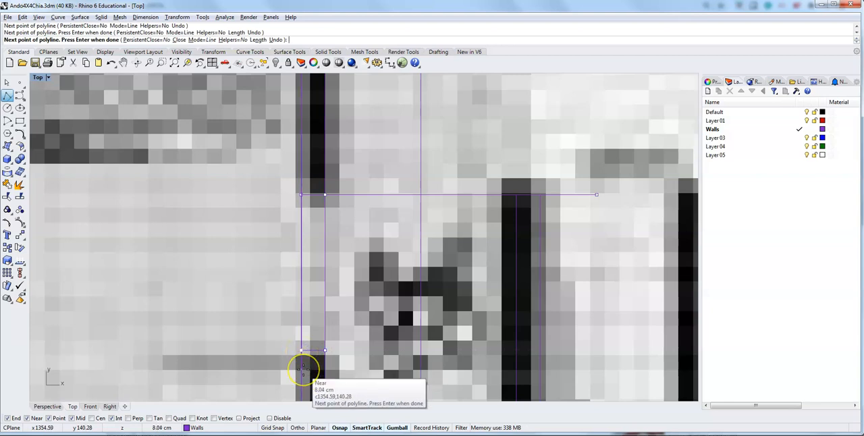
key("Return")
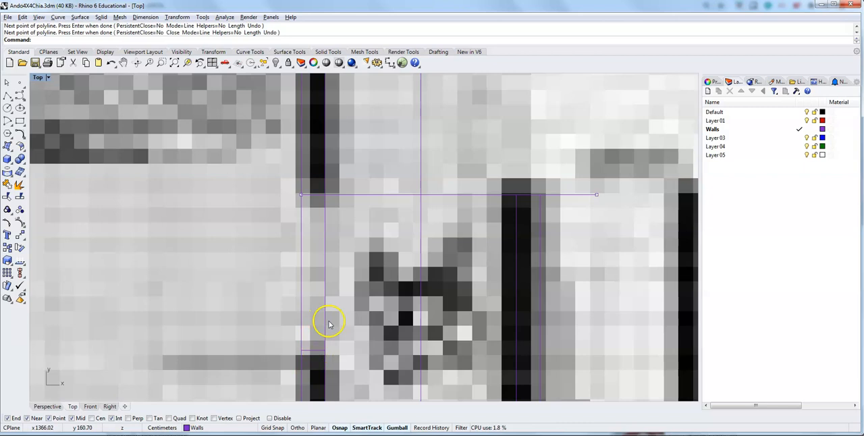
Explode the door-marking polyline on the left corridor wall and delete its 65 cm vertical segment, keeping the short cross line.
left_click(322, 352)
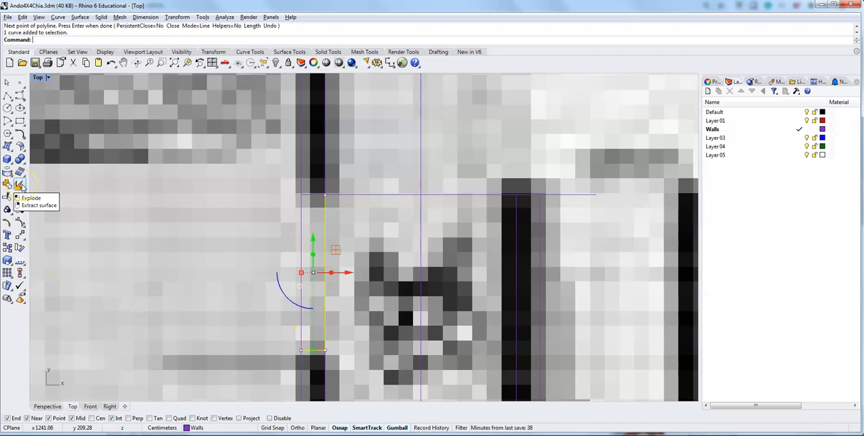
left_click(21, 184)
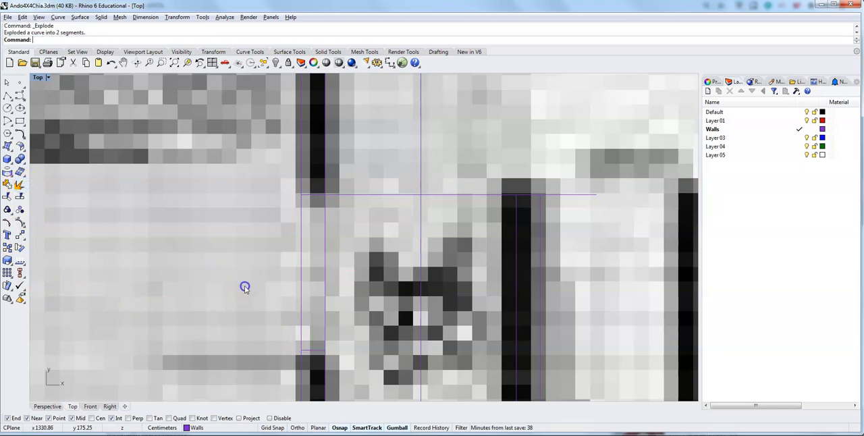
left_click(324, 310)
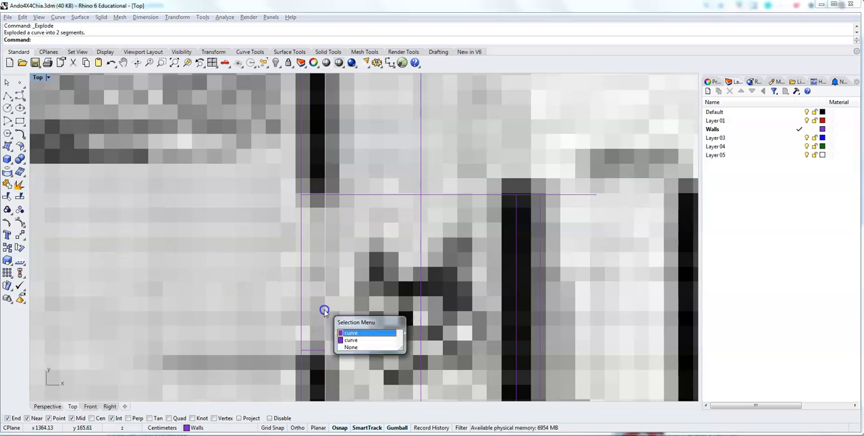
left_click(350, 334)
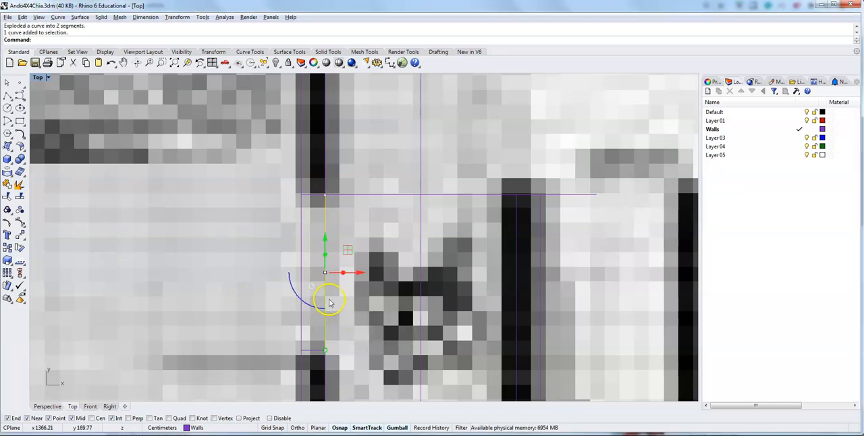
key("Delete")
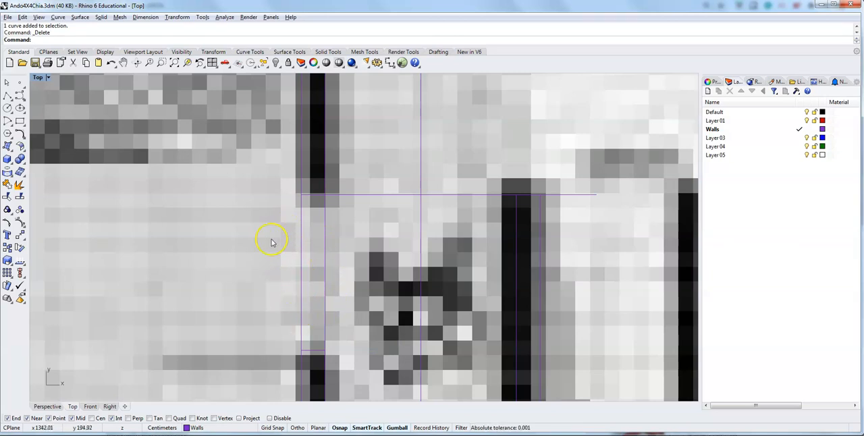
Trim both left corridor wall lines between the long horizontal line and the short cross line, and trim away the long horizontal line.
key("Return")
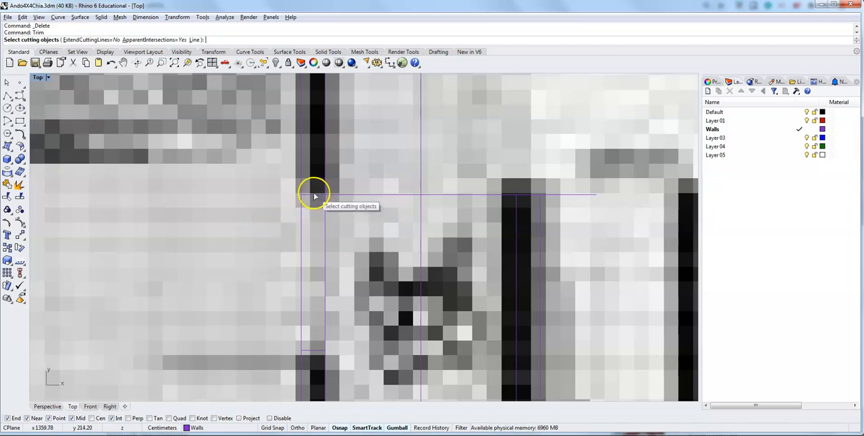
left_click(314, 197)
left_click(309, 351)
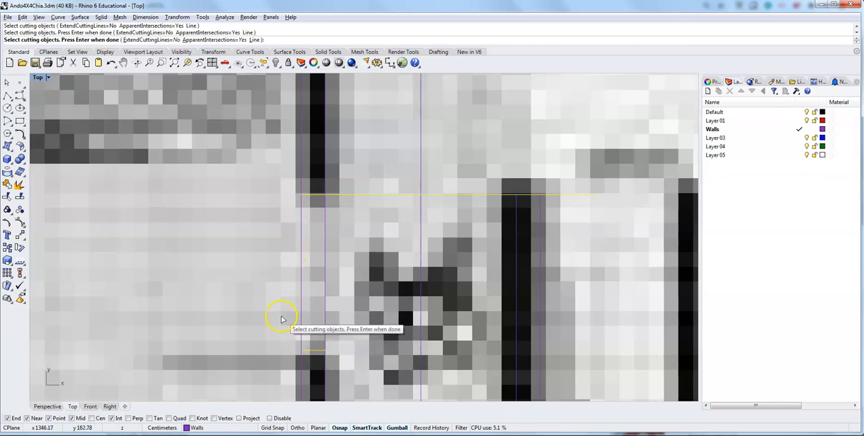
key("Return")
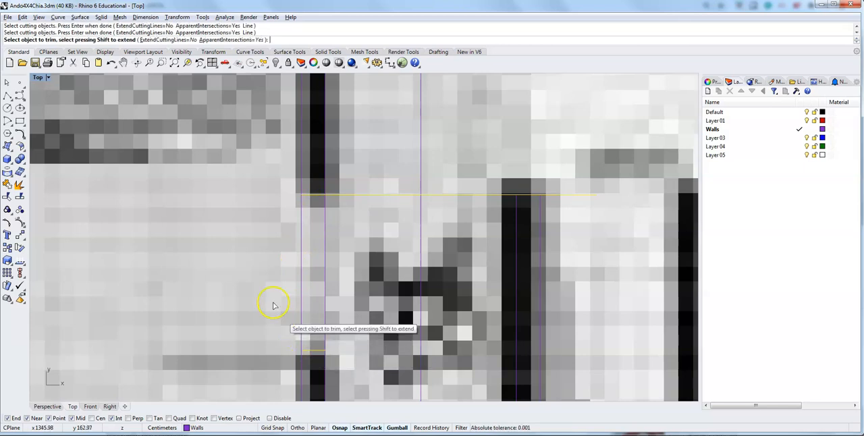
left_click(301, 273)
left_click(321, 276)
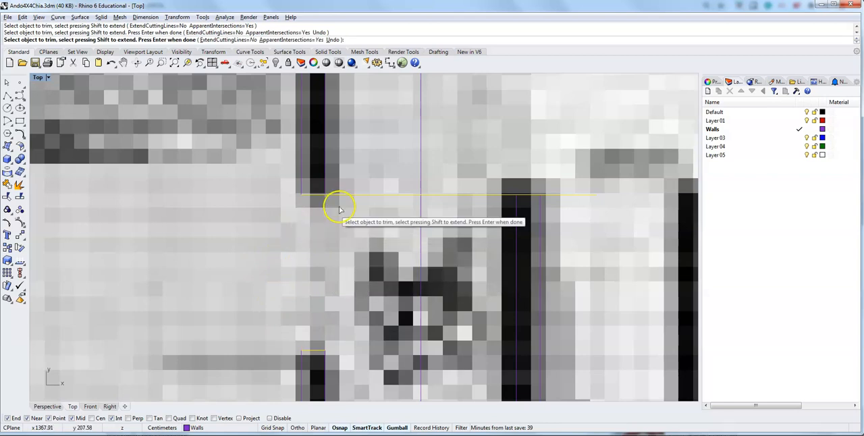
left_click(387, 196)
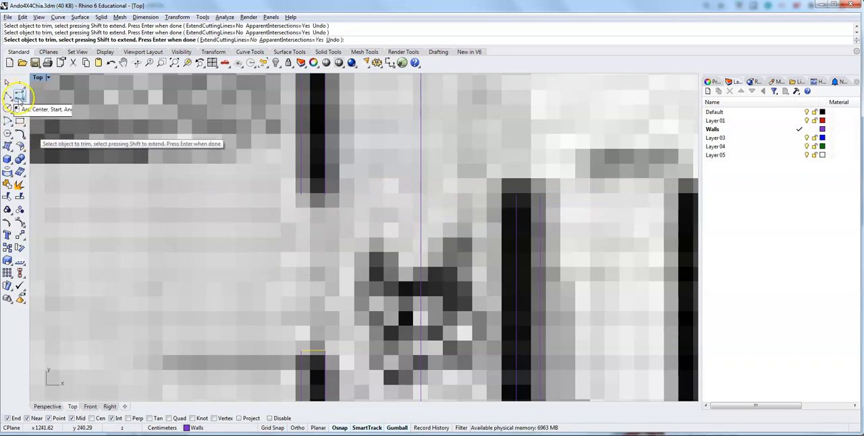
Draw a line between the two endpoints of the left corridor wall at the doorway's upper edge to close the wall end.
left_click(7, 94)
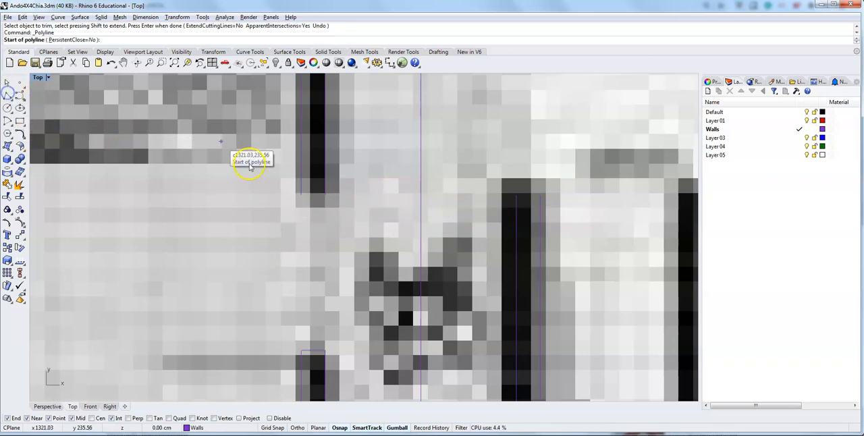
left_click(301, 195)
left_click(325, 194)
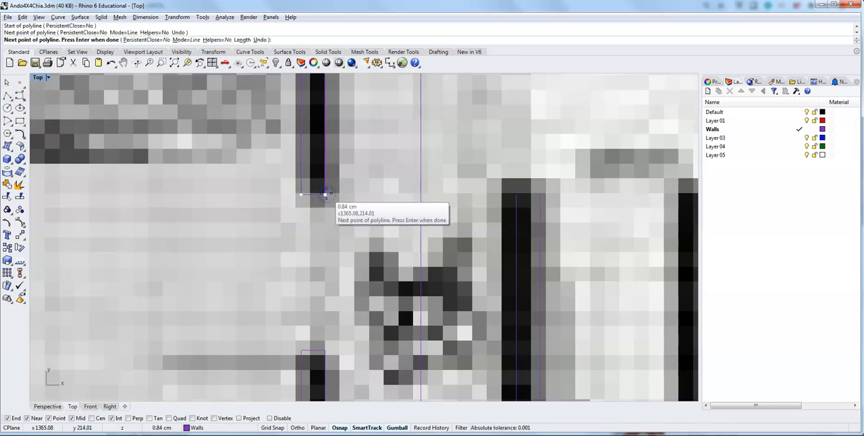
key("Return")
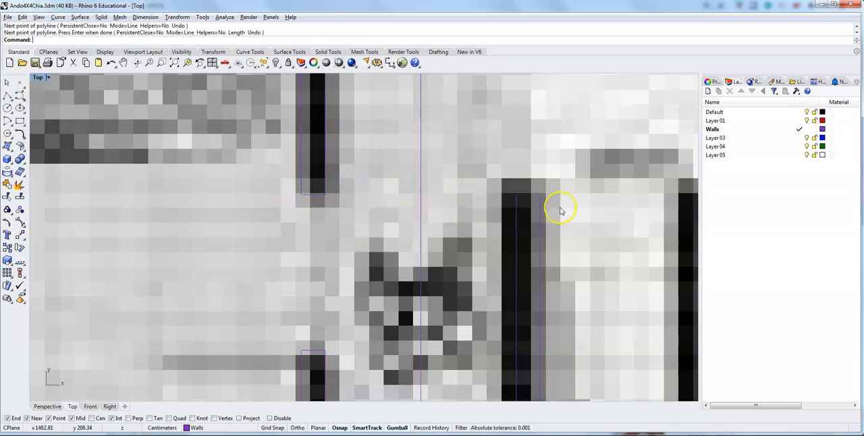
Draw a line between the right corridor wall's two endpoints at its doorway's lower edge to close that wall end.
key("Return")
left_click(515, 196)
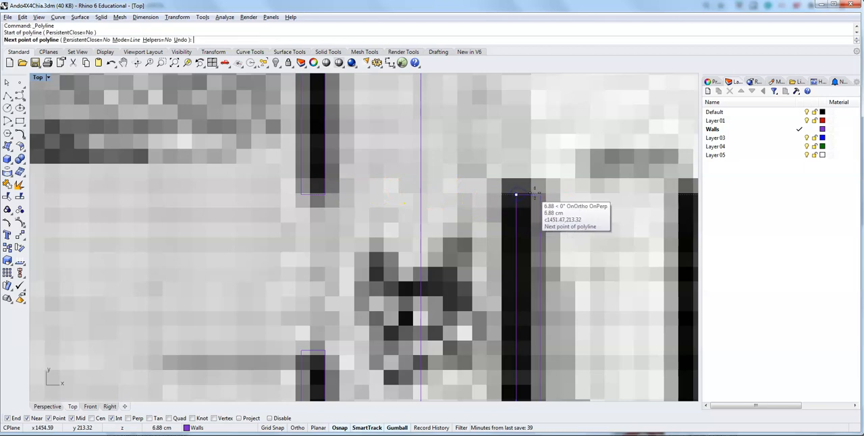
left_click(540, 194)
key("Return")
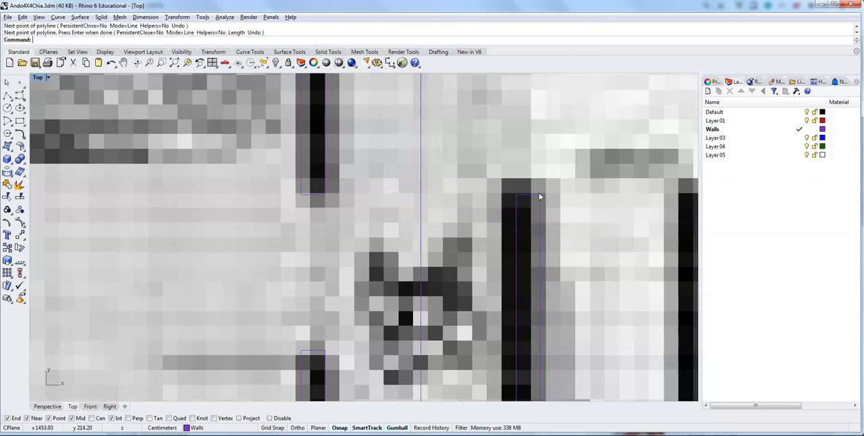